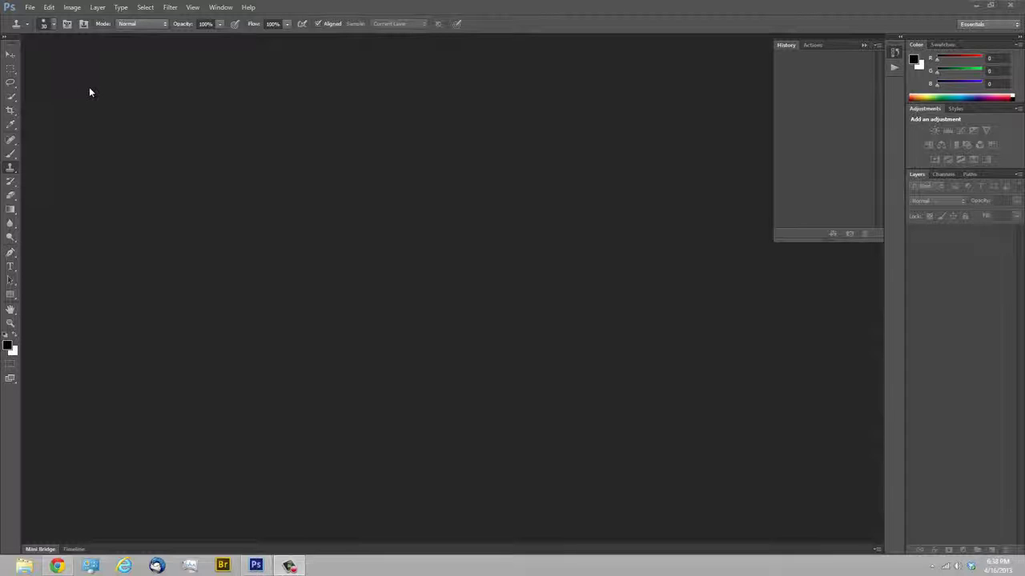
# Examine the options of the Marquee, Lasso, Move, Quick Selection, Crop, Eyedropper and Brush tools.
pyautogui.click(10, 69)
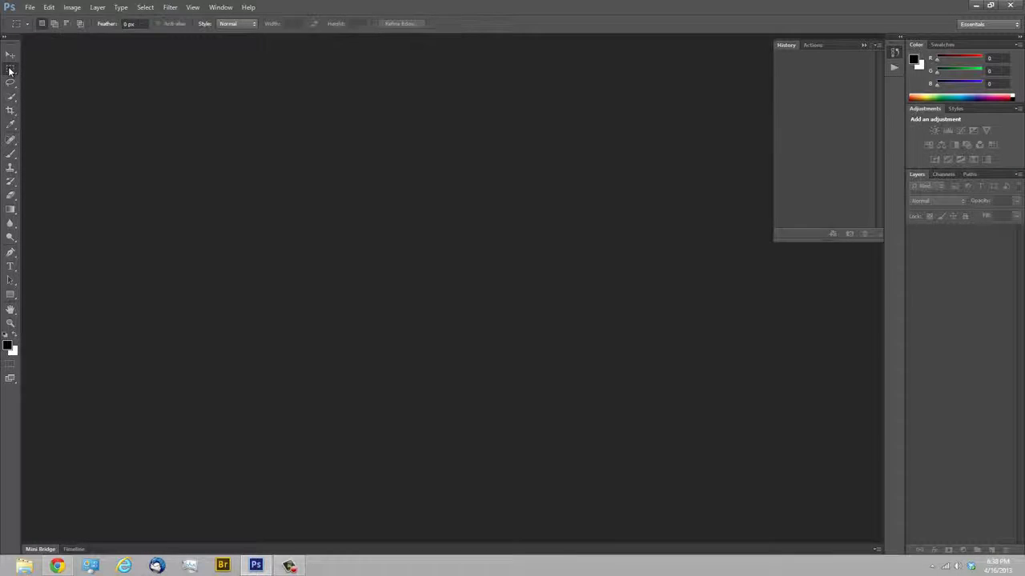
pyautogui.click(10, 83)
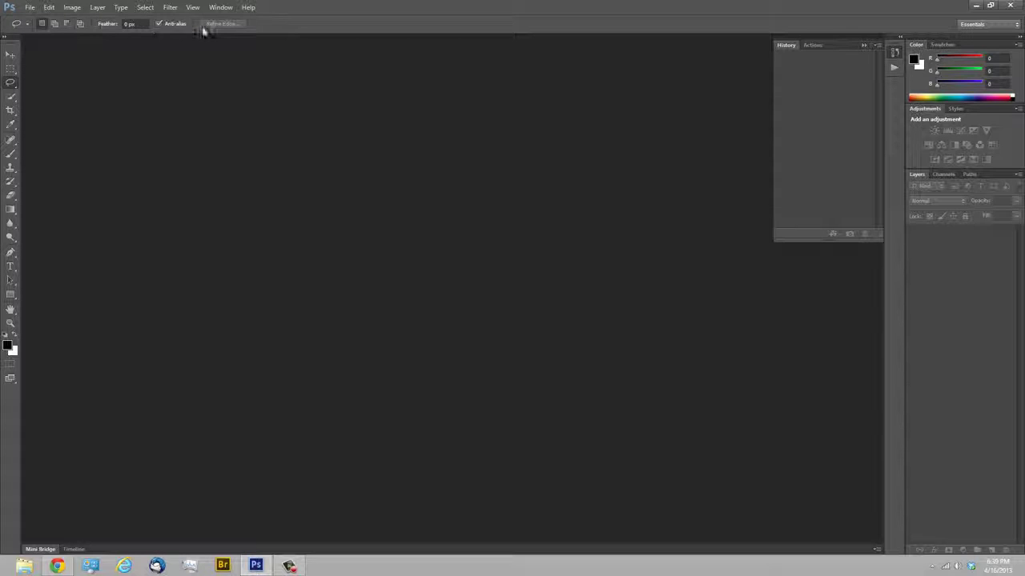
pyautogui.click(10, 56)
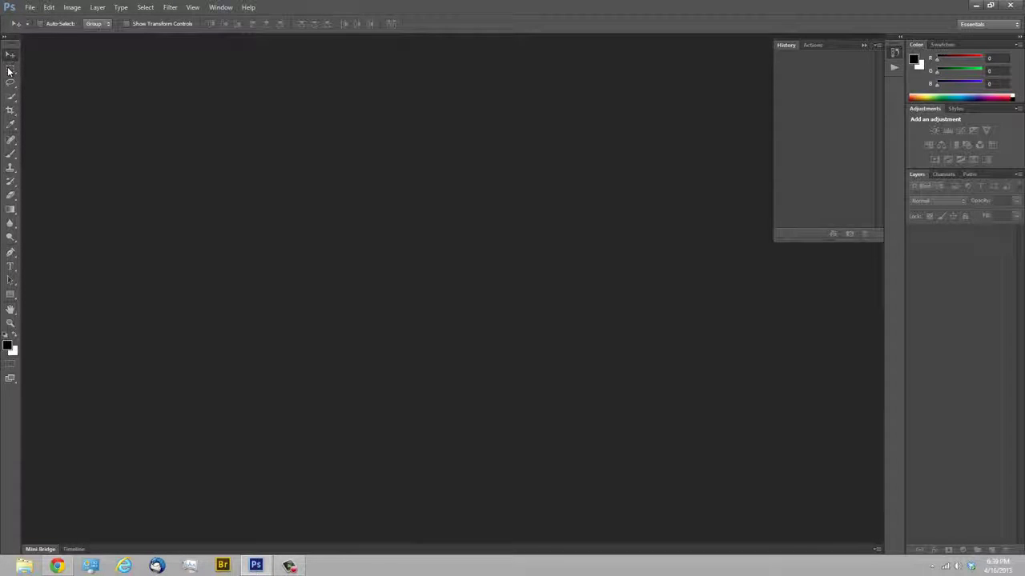
pyautogui.click(10, 70)
pyautogui.click(10, 82)
pyautogui.click(9, 96)
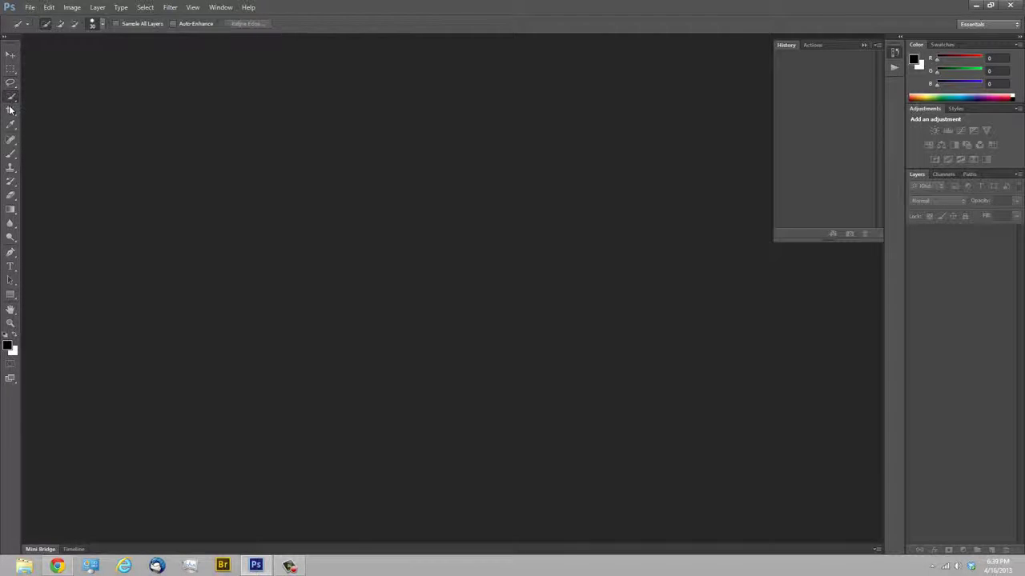
pyautogui.click(10, 109)
pyautogui.click(10, 124)
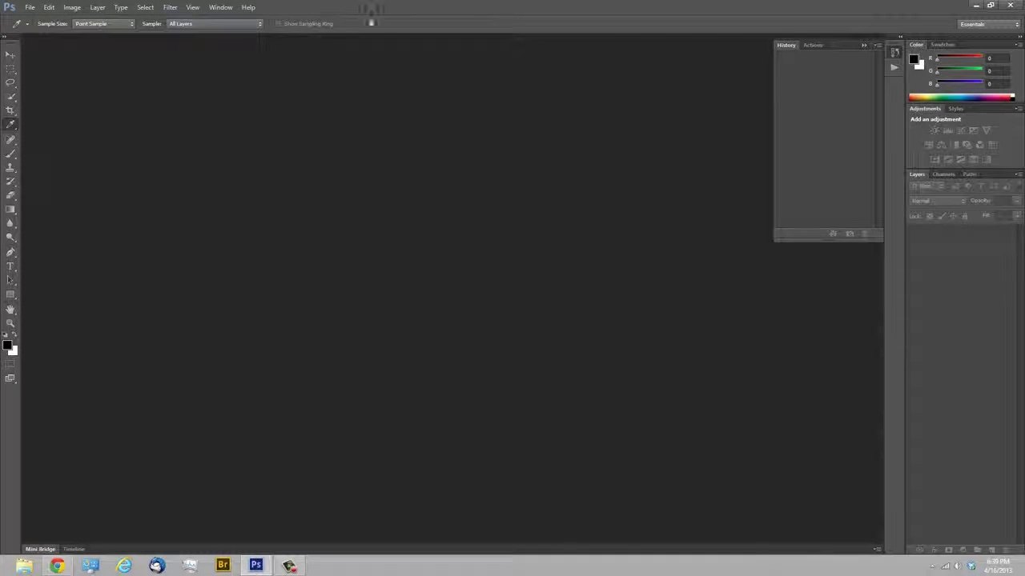
pyautogui.click(11, 153)
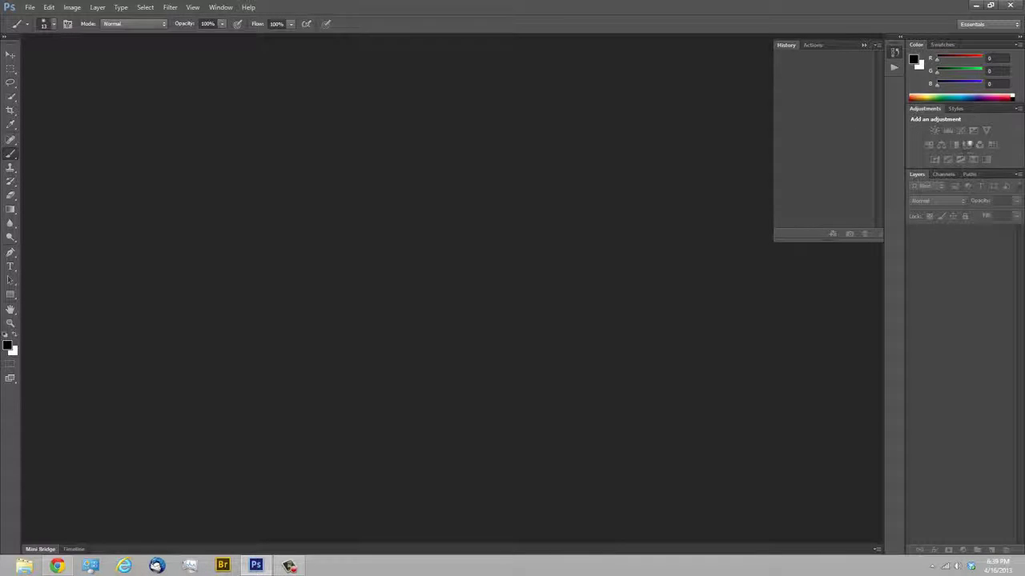
# Collapse the History display, expand it once more, and leave it collapsed.
pyautogui.click(862, 45)
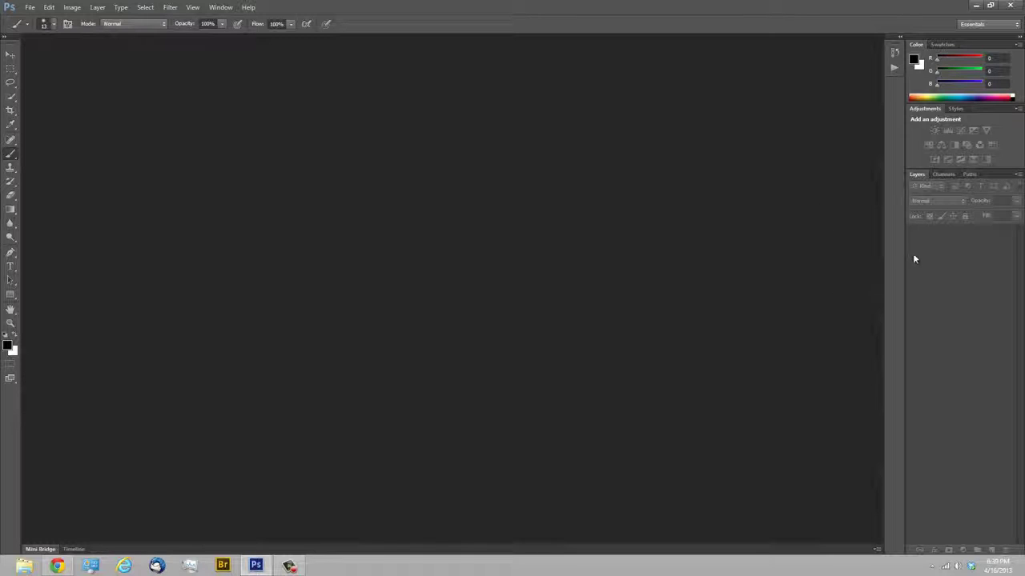
pyautogui.click(894, 52)
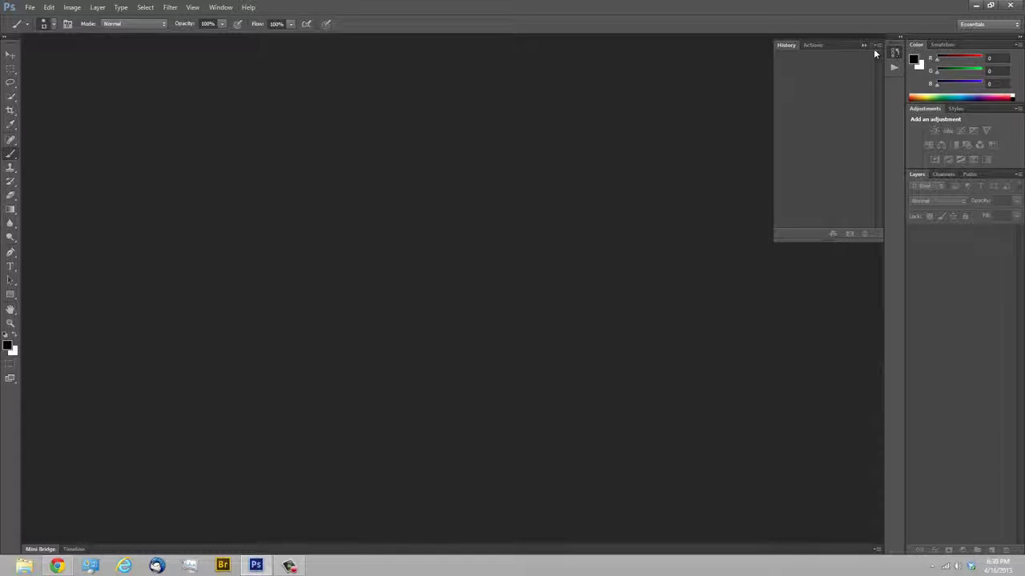
pyautogui.click(863, 44)
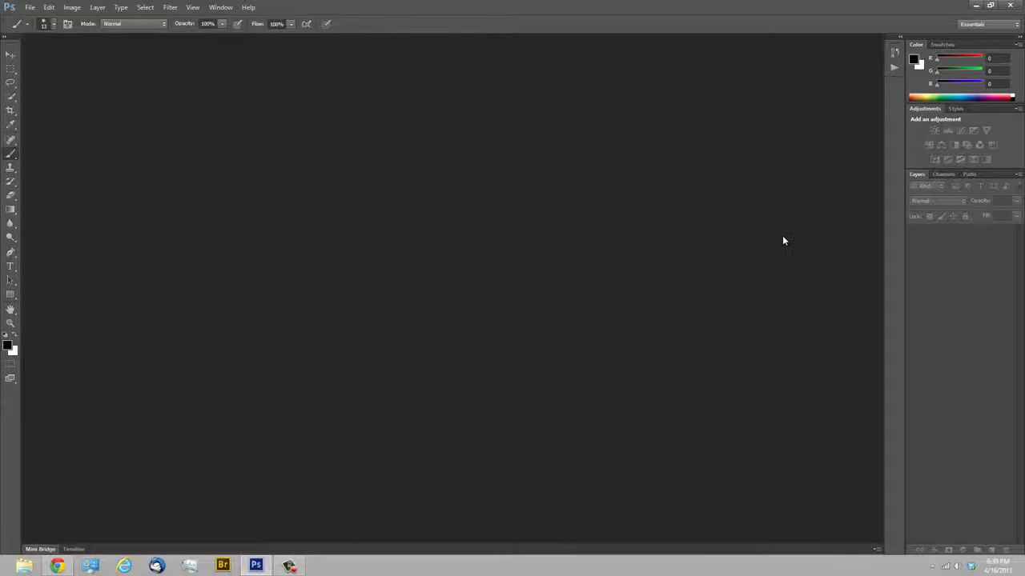
# Open the garden photo bw-spread-027.jpg from the Test Images folder.
pyautogui.click(30, 8)
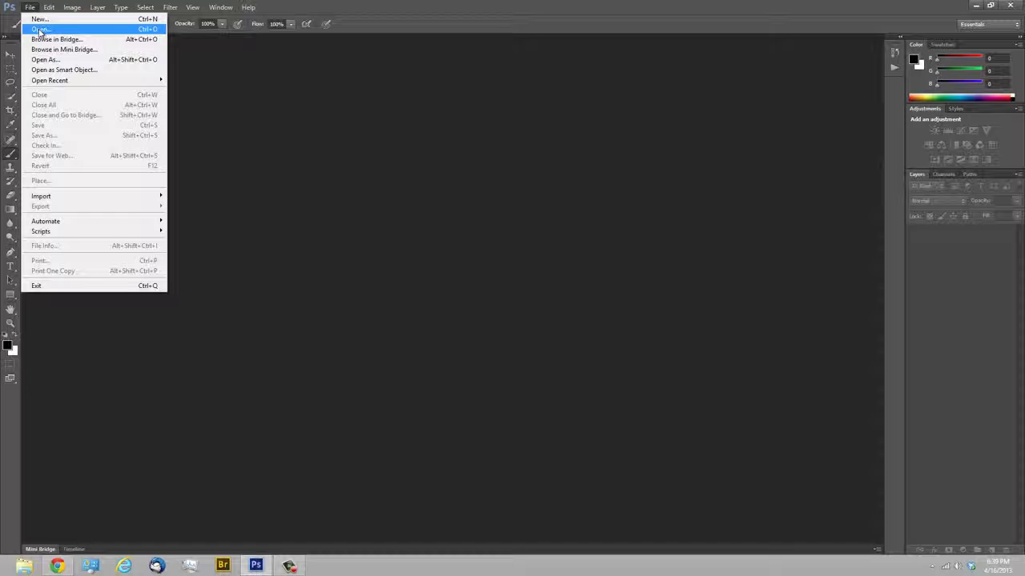
pyautogui.click(39, 30)
pyautogui.click(549, 129)
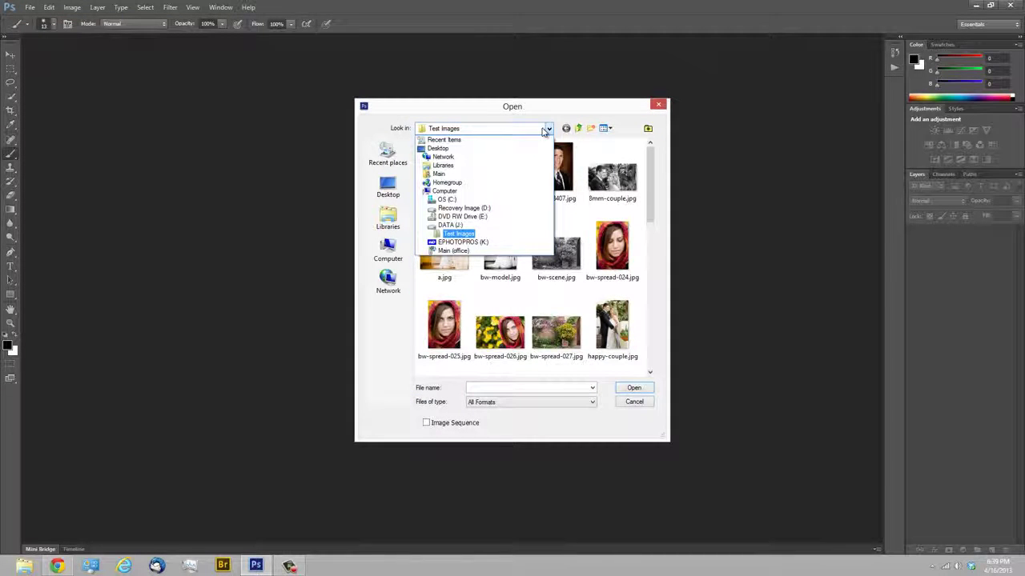
pyautogui.click(458, 233)
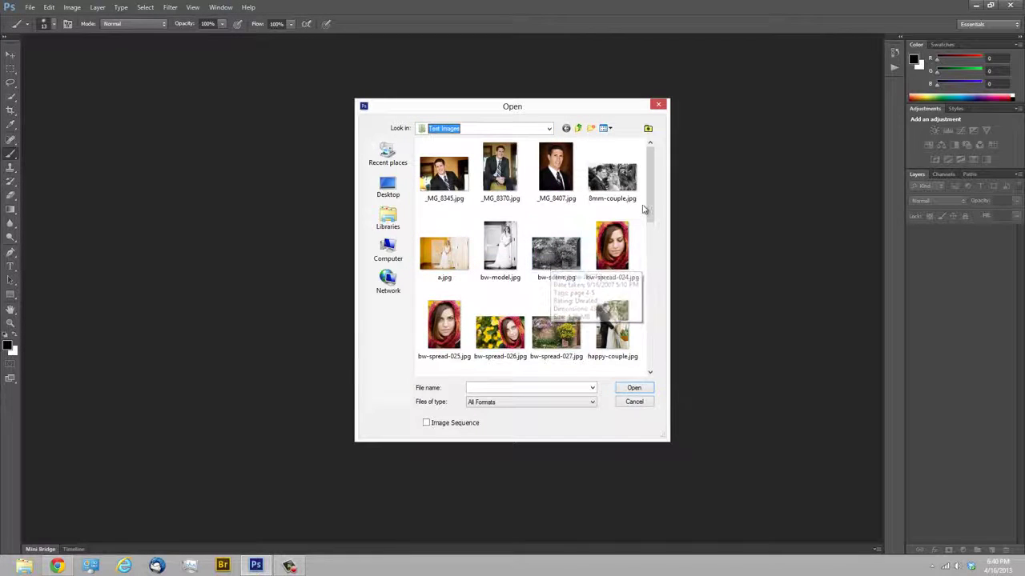
pyautogui.moveTo(648, 199); pyautogui.dragTo(648, 225)
pyautogui.doubleClick(556, 245)
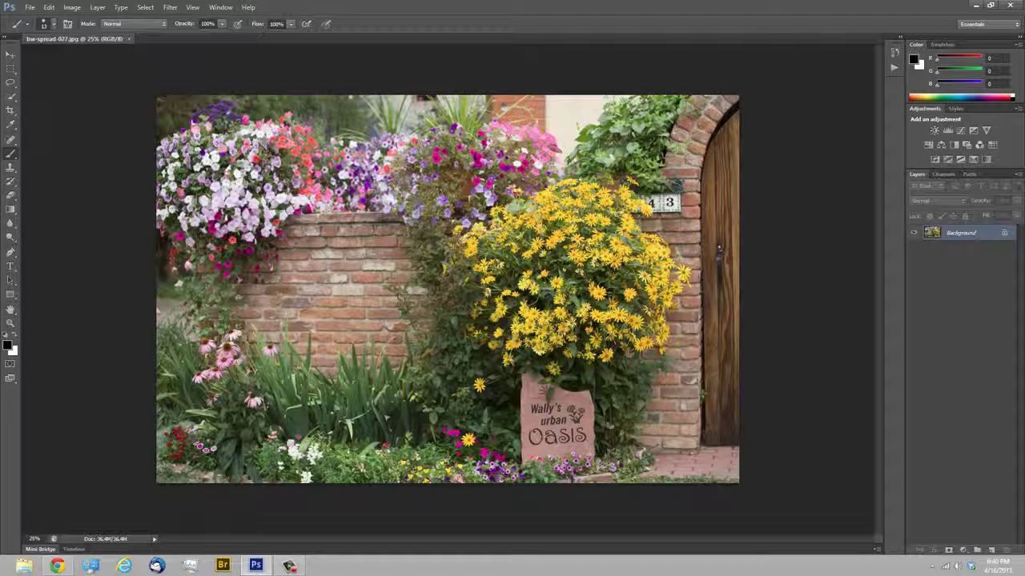
# Duplicate the Background layer of the garden photo.
pyautogui.click(10, 323)
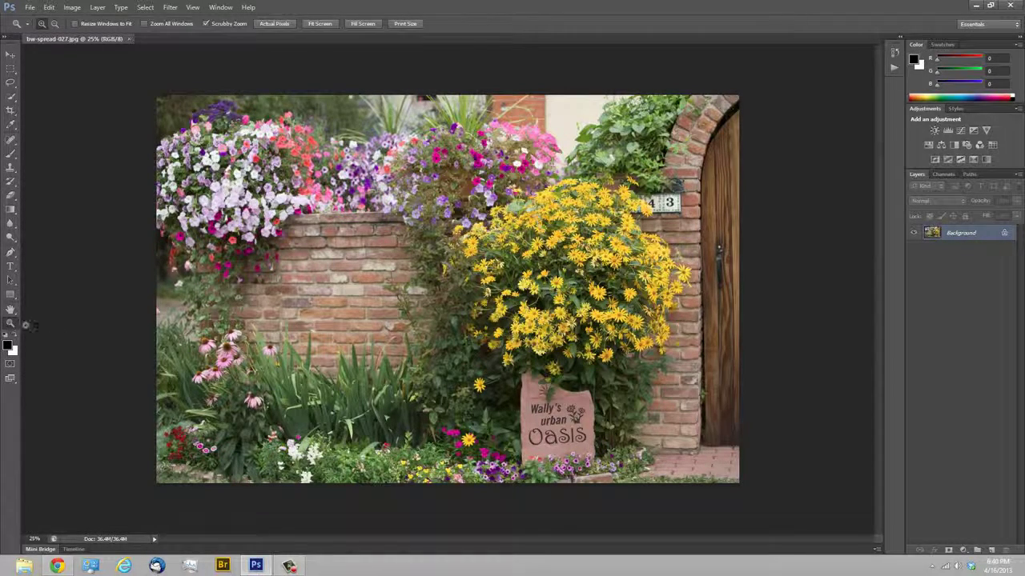
pyautogui.click(565, 437)
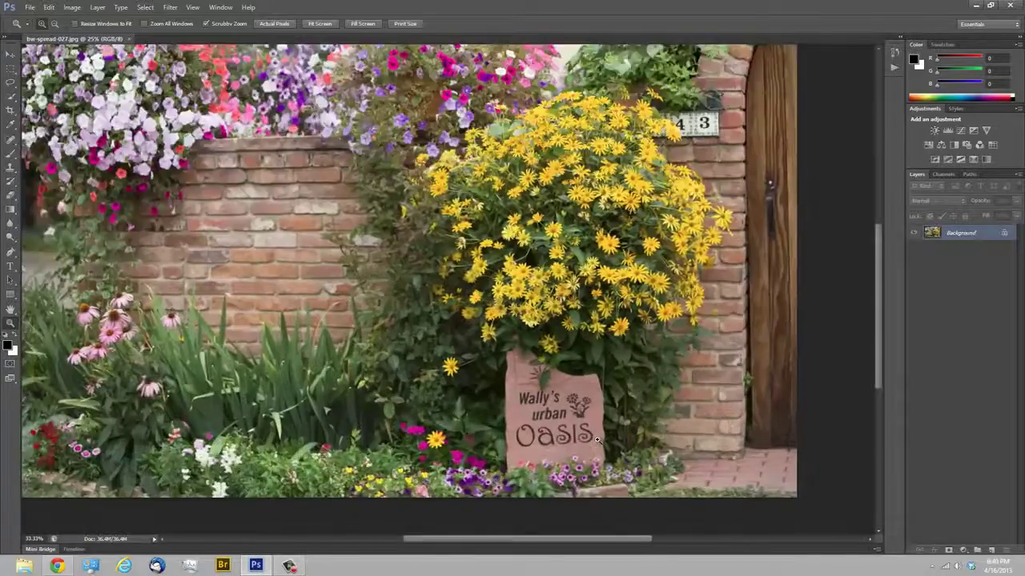
pyautogui.click(565, 437)
pyautogui.click(565, 437)
pyautogui.click(565, 437)
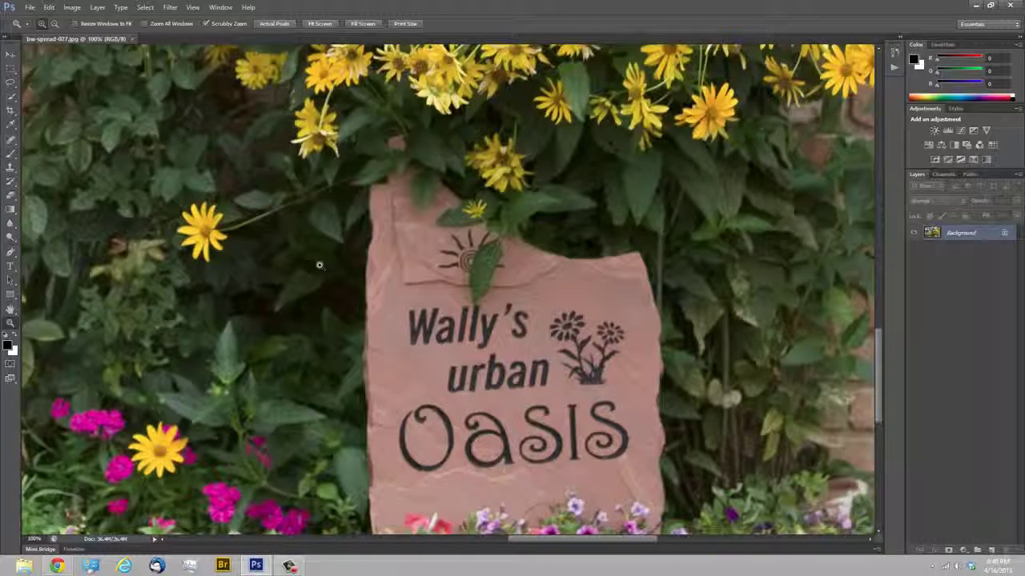
pyautogui.moveTo(377, 293); pyautogui.dragTo(348, 278)
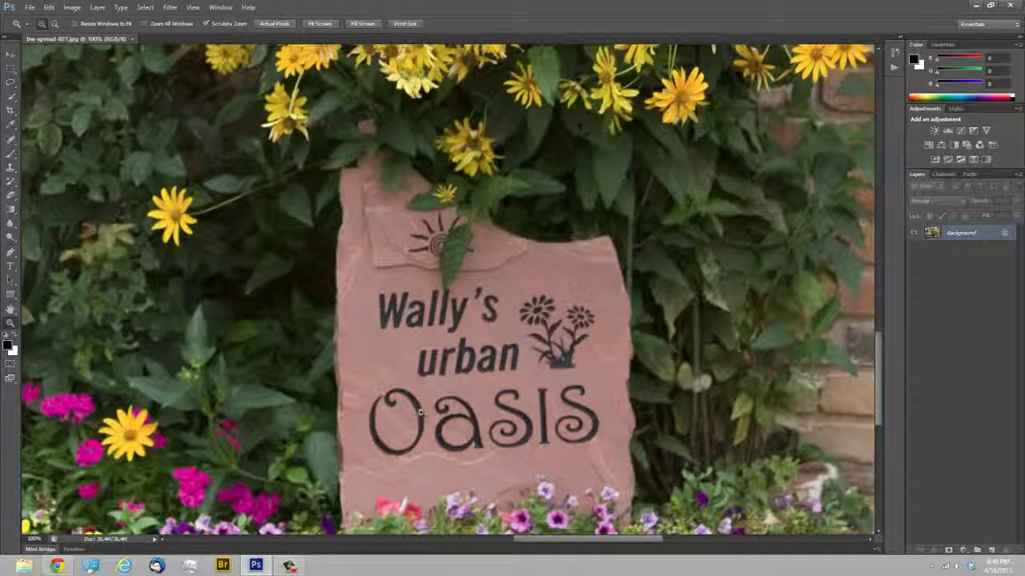
pyautogui.click(965, 234)
pyautogui.hotkey('ctrl', 'j')
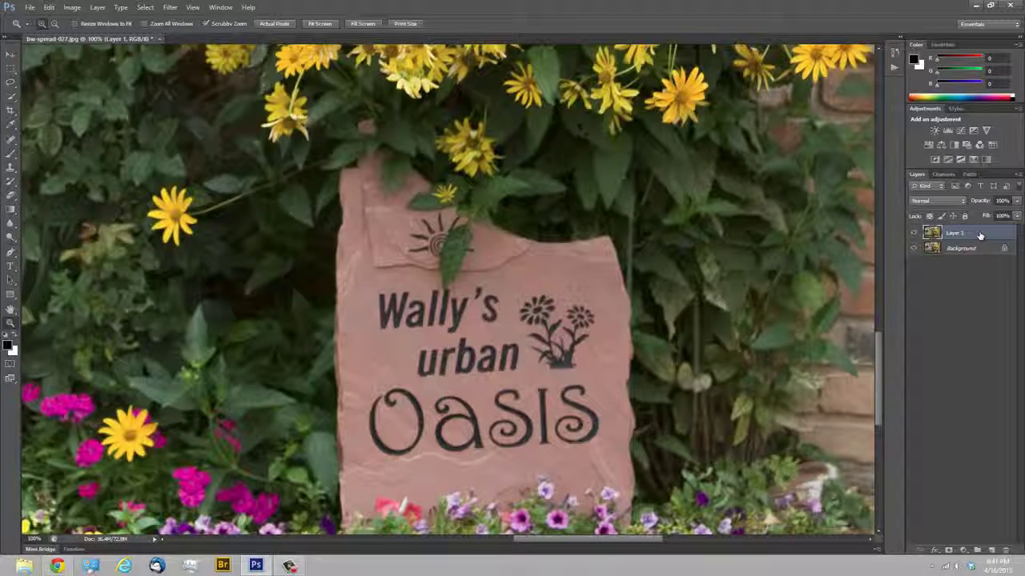
# Compare the duplicate and the Background by hiding and showing each layer, ending with both shown and Layer 1 active.
pyautogui.click(914, 232)
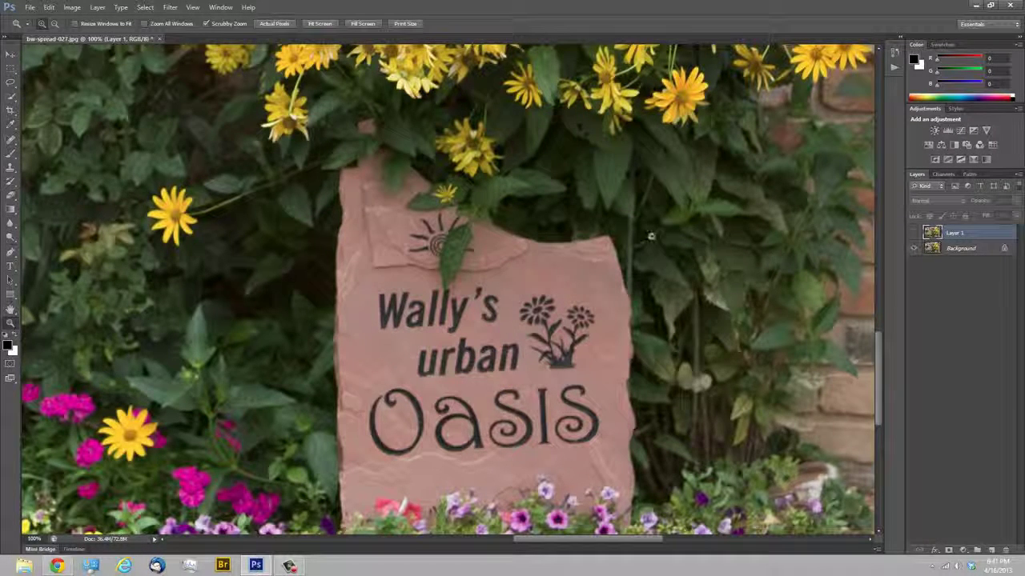
pyautogui.click(913, 250)
pyautogui.click(913, 250)
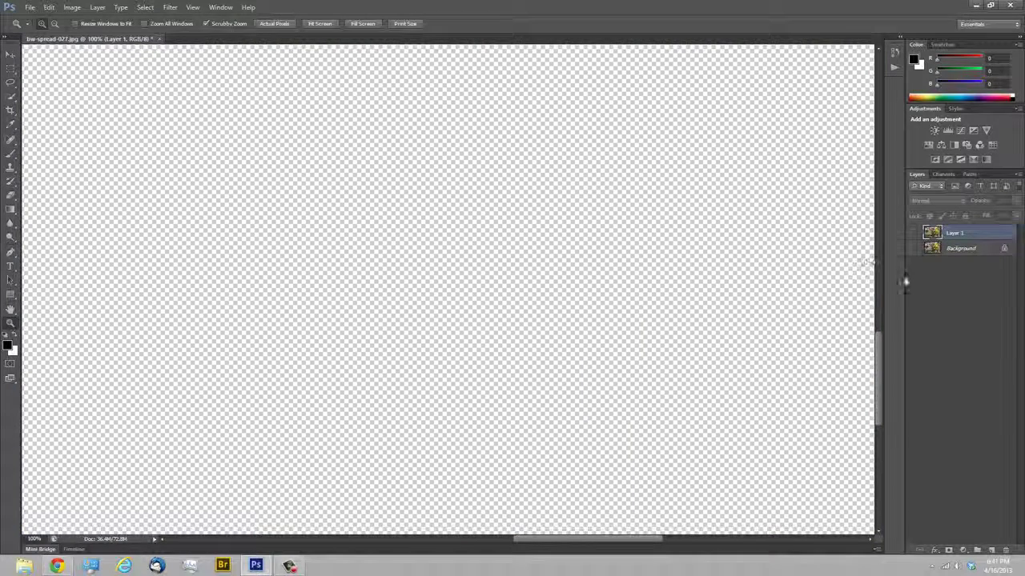
pyautogui.click(913, 250)
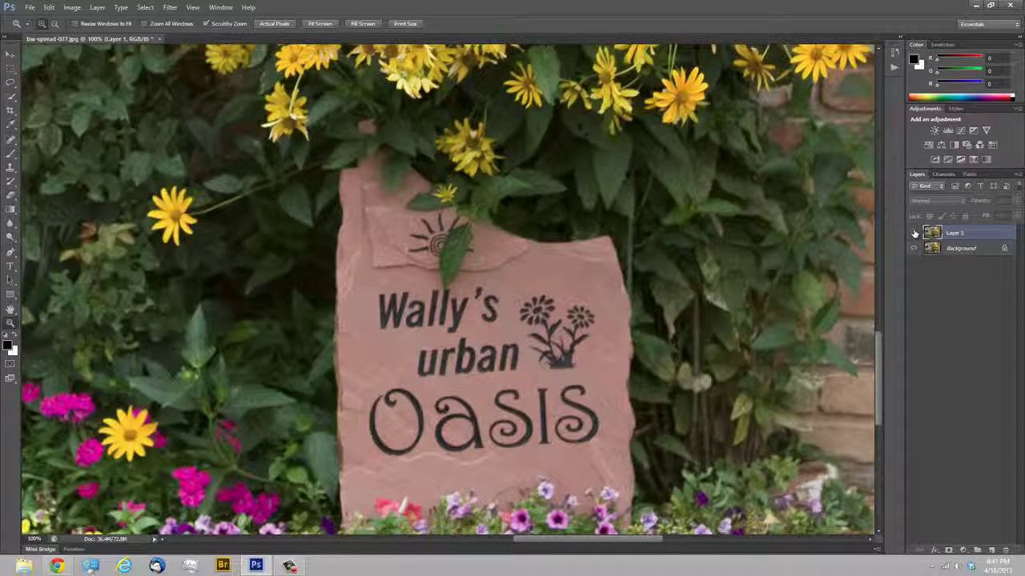
pyautogui.click(915, 233)
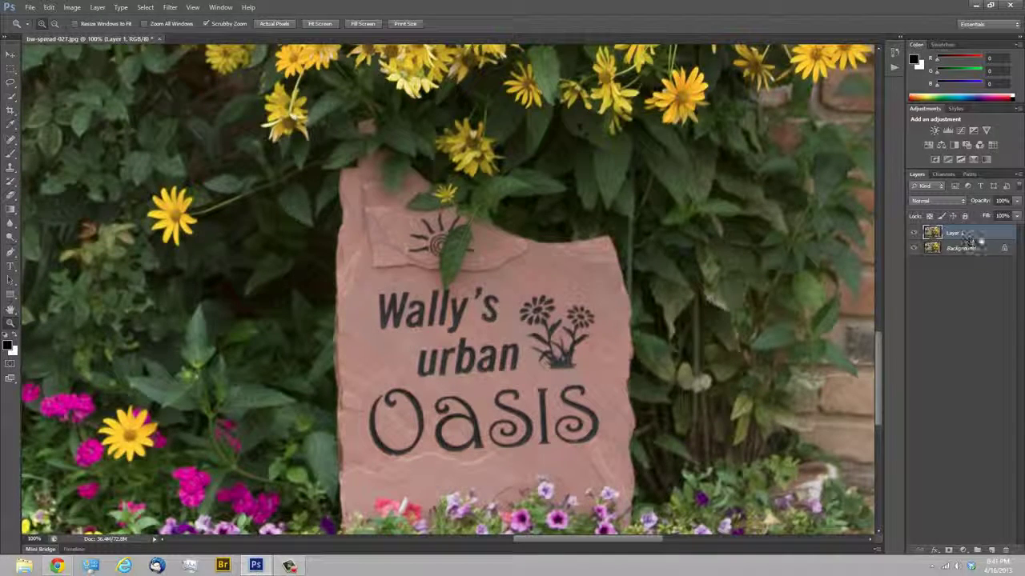
pyautogui.click(982, 249)
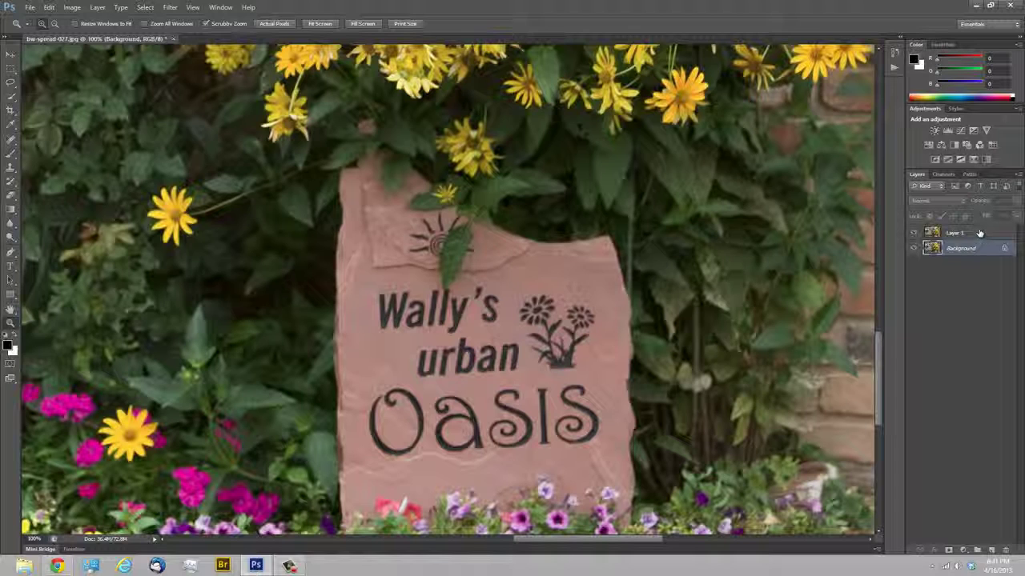
pyautogui.click(979, 233)
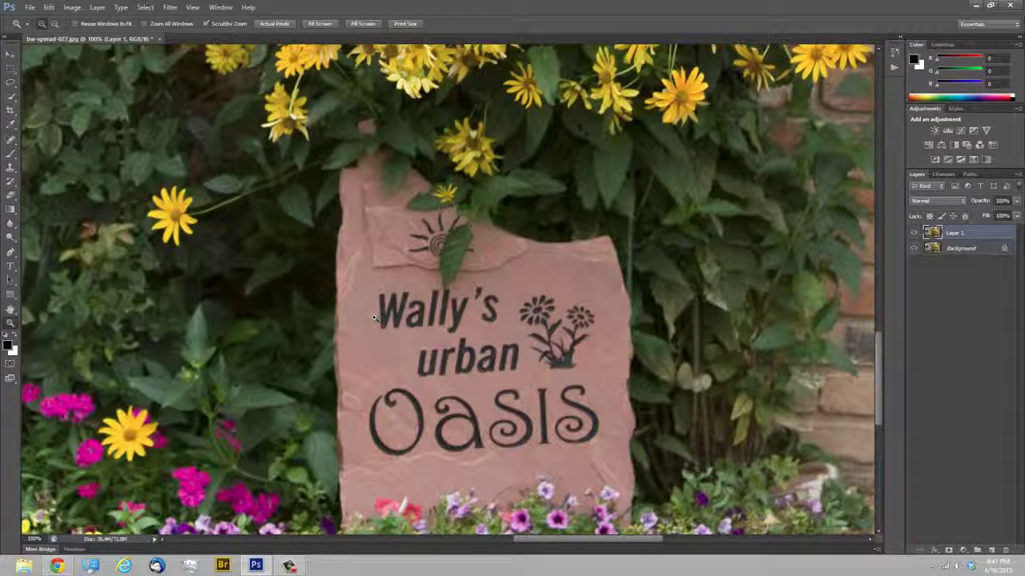
# Remove the letters "Wa" from "Wally's" on Layer 1 by cloning nearby stone with the Clone Stamp, and compare against the original.
pyautogui.click(11, 168)
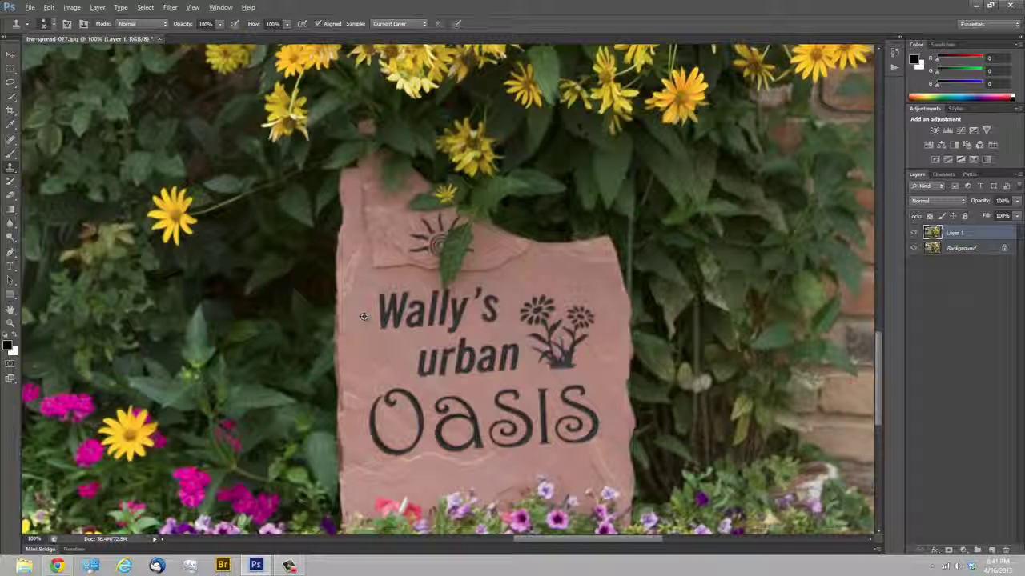
pyautogui.moveTo(376, 315)
pyautogui.mouseDown()
pyautogui.moveTo(384, 325)
pyautogui.moveTo(380, 295)
pyautogui.mouseUp()
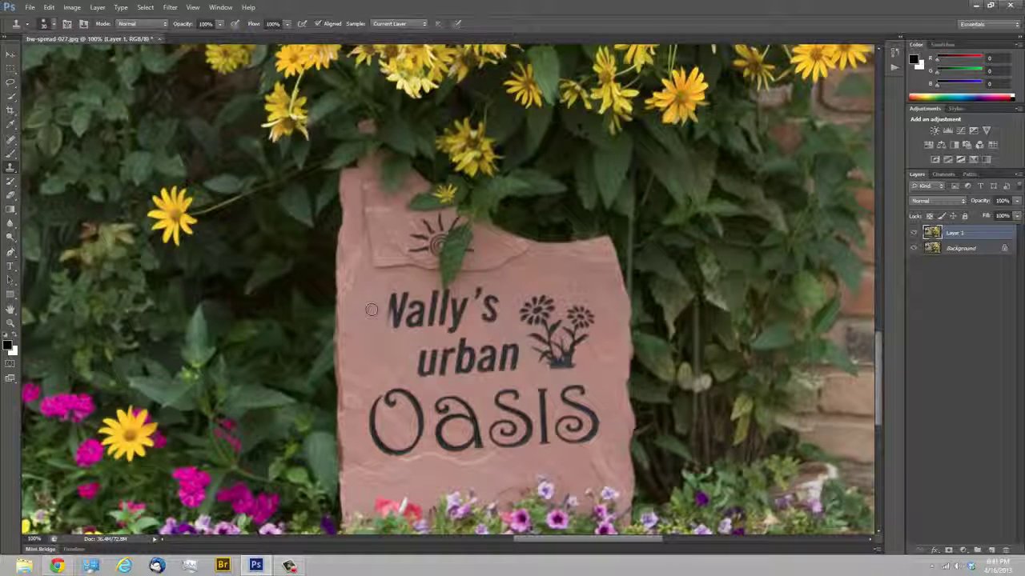
pyautogui.keyDown('alt'); pyautogui.click(372, 311); pyautogui.keyUp('alt')
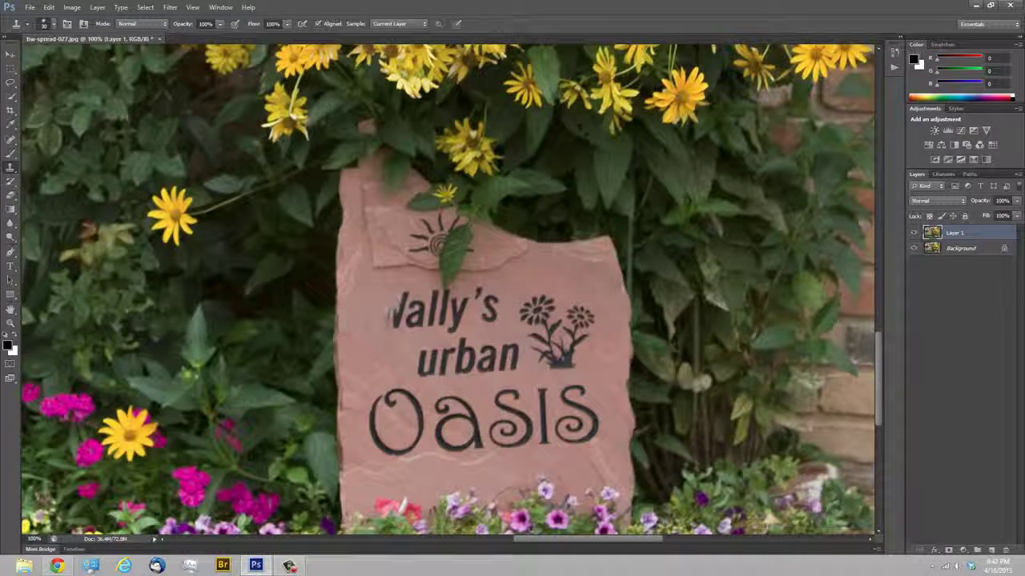
pyautogui.moveTo(391, 316)
pyautogui.mouseDown()
pyautogui.moveTo(394, 327)
pyautogui.moveTo(405, 293)
pyautogui.moveTo(404, 308)
pyautogui.moveTo(400, 301)
pyautogui.mouseUp()
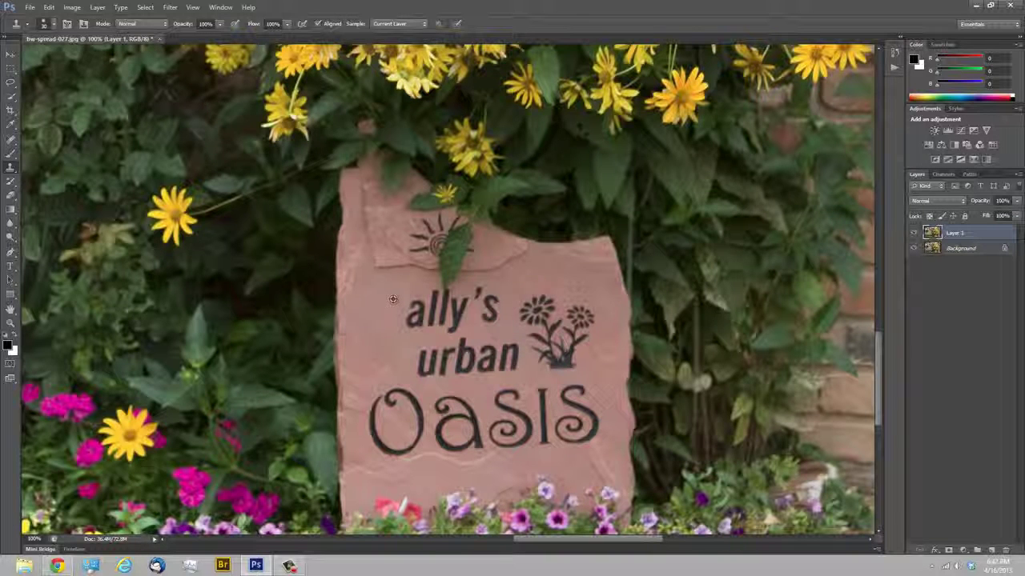
pyautogui.click(394, 300)
pyautogui.moveTo(410, 324); pyautogui.dragTo(417, 316)
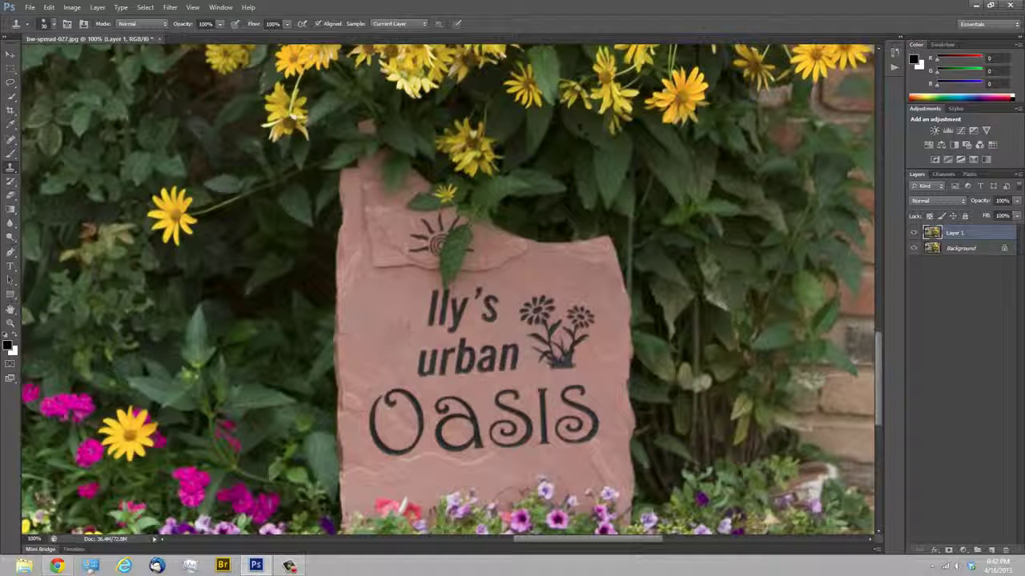
pyautogui.click(914, 234)
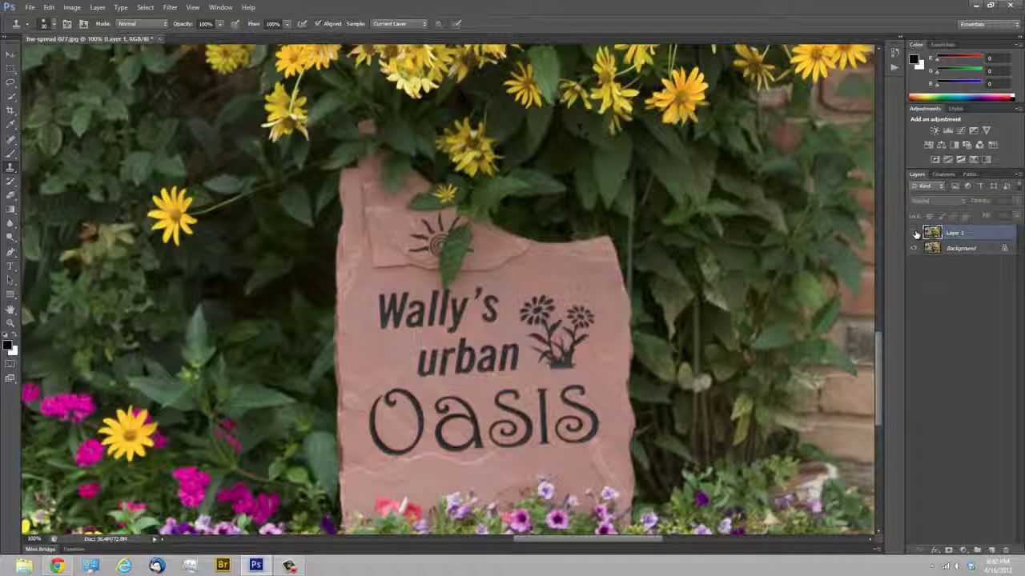
pyautogui.click(915, 233)
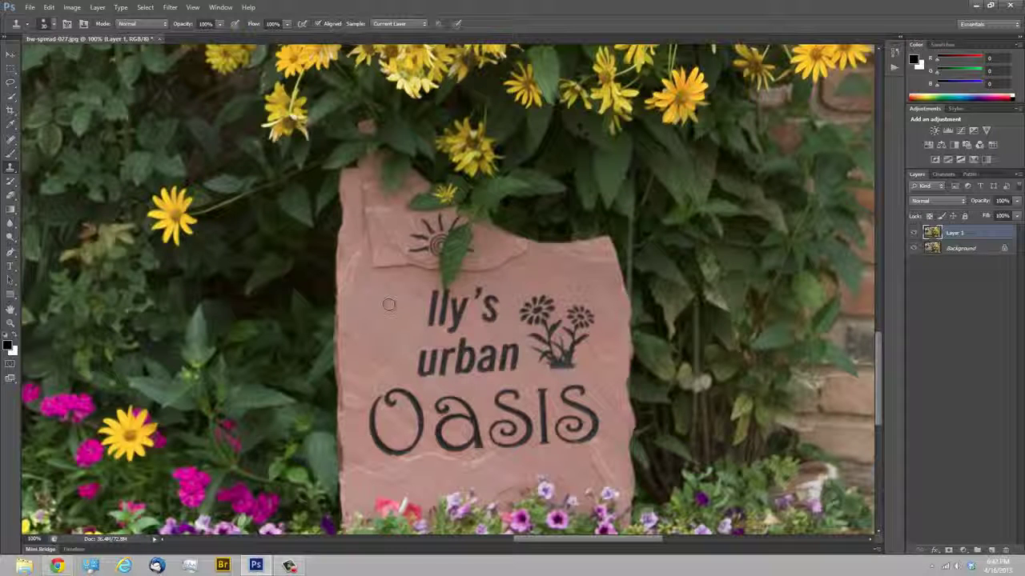
# Lasso the remaining lettering "lly's urban" on the sign and fill it with Content-Aware contents on Layer 1.
pyautogui.click(11, 85)
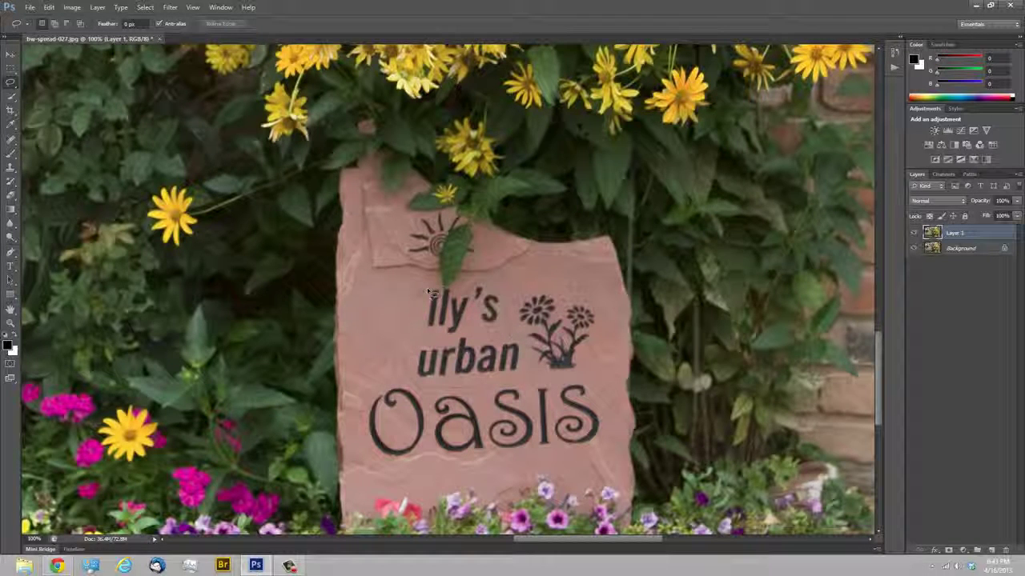
pyautogui.moveTo(429, 293); pyautogui.dragTo(448, 285)
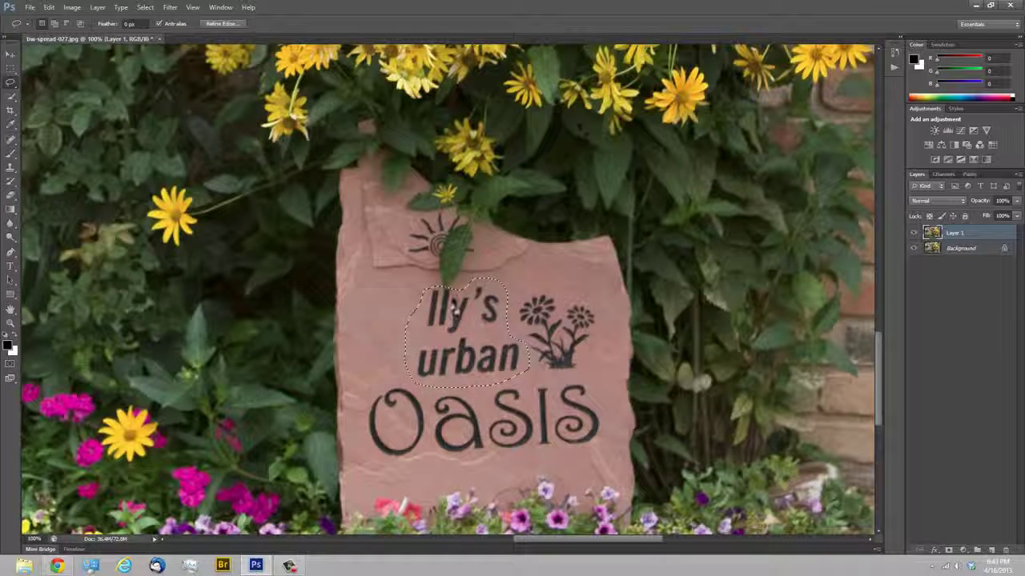
pyautogui.click(49, 7)
pyautogui.moveTo(97, 7)
pyautogui.moveTo(49, 7)
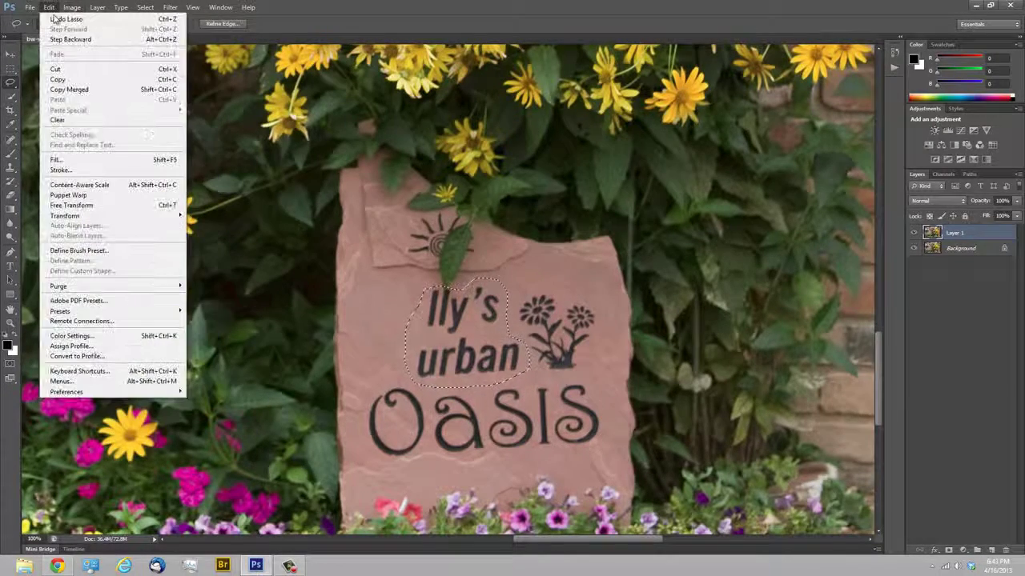
pyautogui.click(64, 160)
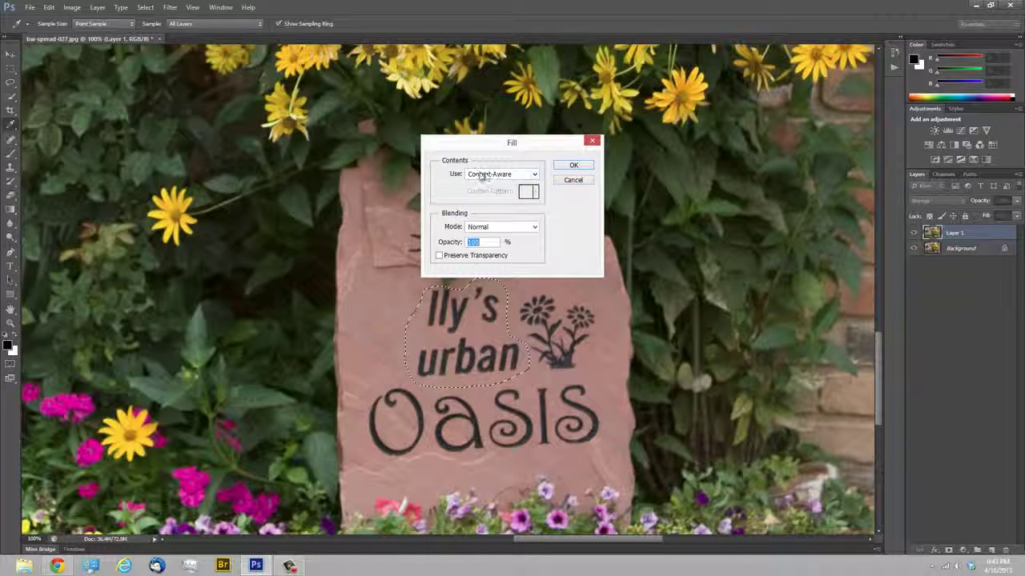
pyautogui.click(534, 175)
pyautogui.click(535, 176)
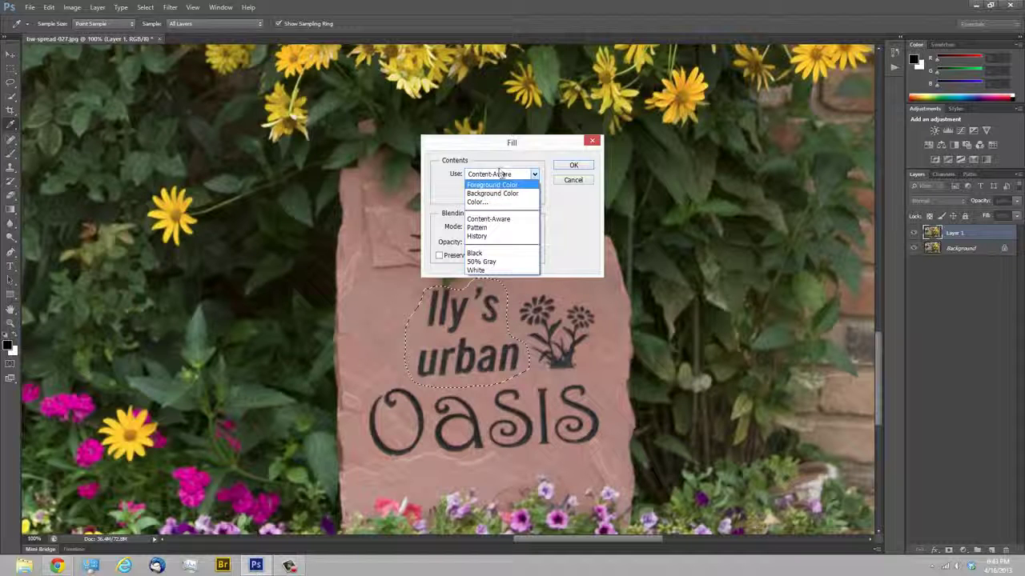
pyautogui.click(488, 218)
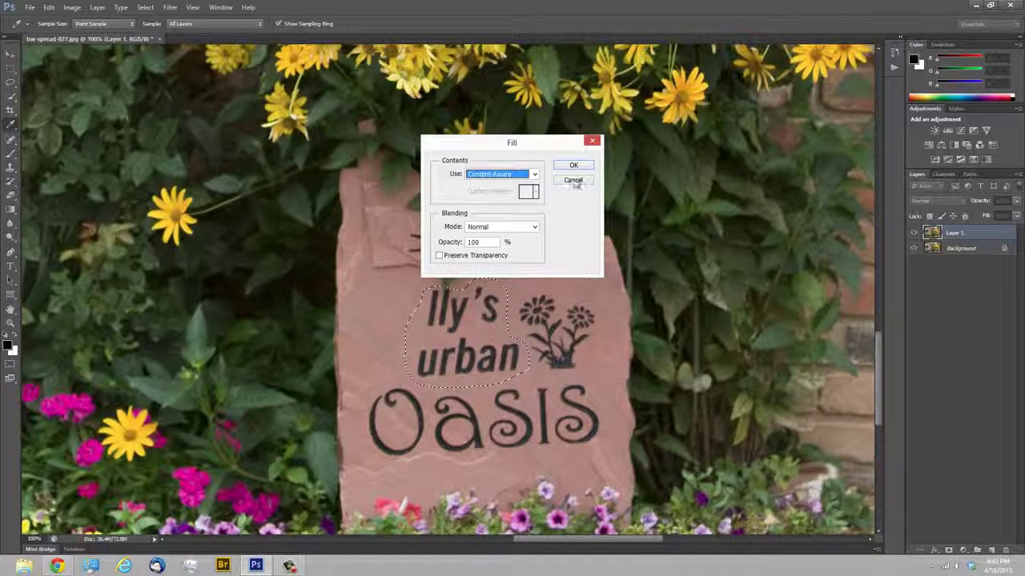
pyautogui.click(573, 165)
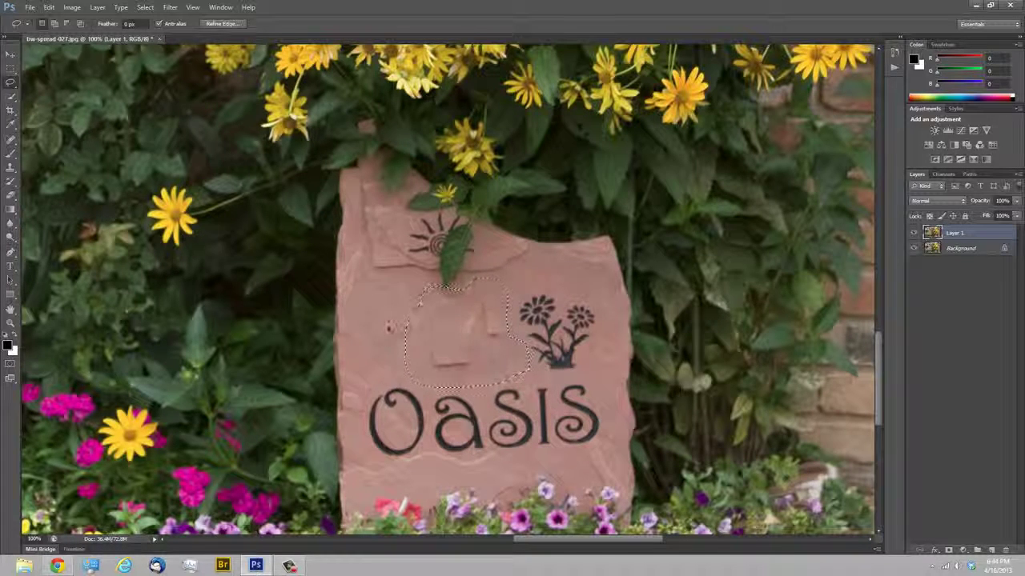
# Deselect the filled area, then try a small freehand lasso selection on the blank stone and clear it.
pyautogui.hotkey('ctrl', 'd')
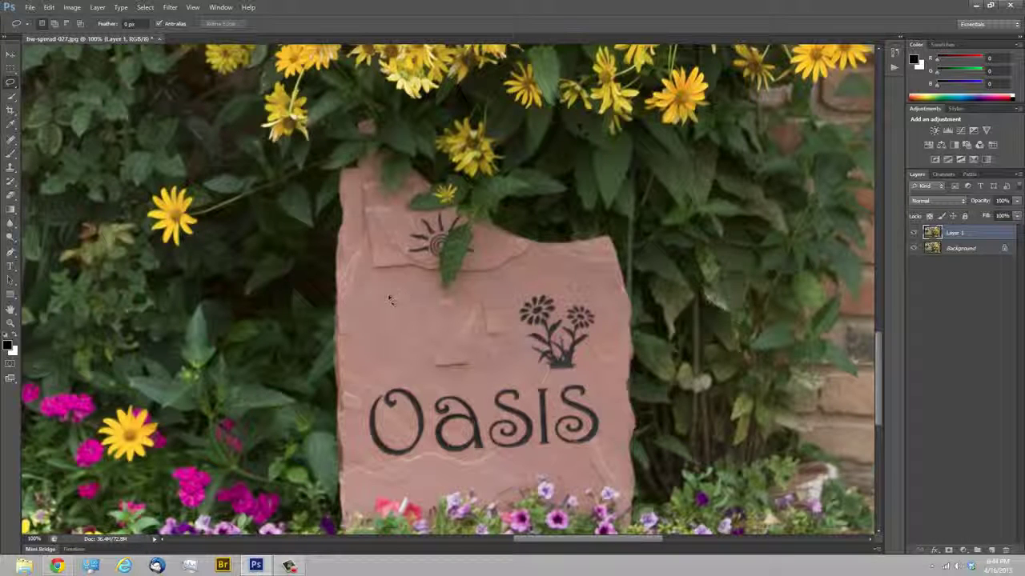
pyautogui.moveTo(403, 296)
pyautogui.mouseDown()
pyautogui.moveTo(402, 330)
pyautogui.moveTo(406, 295)
pyautogui.mouseUp()
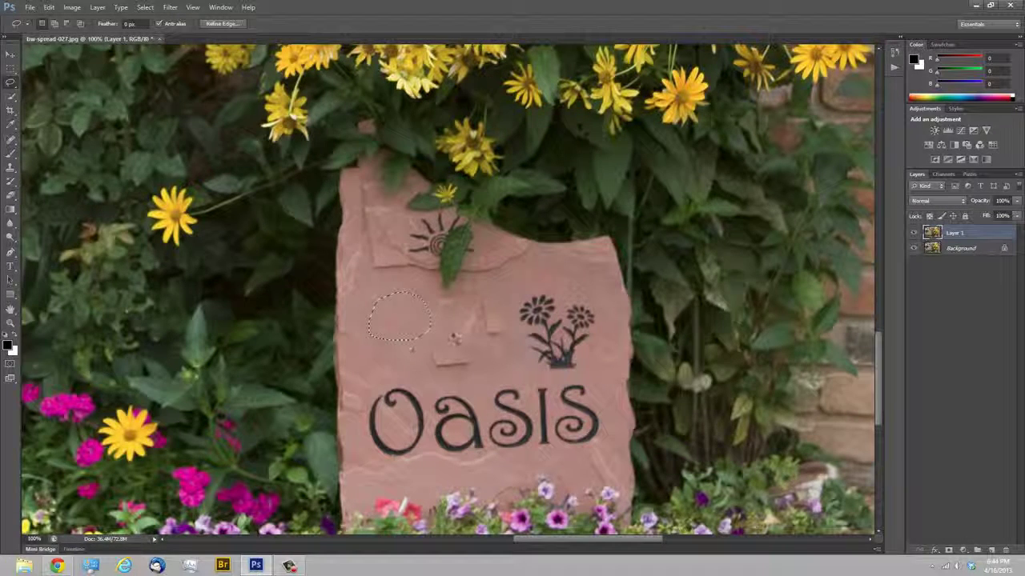
pyautogui.click(426, 332)
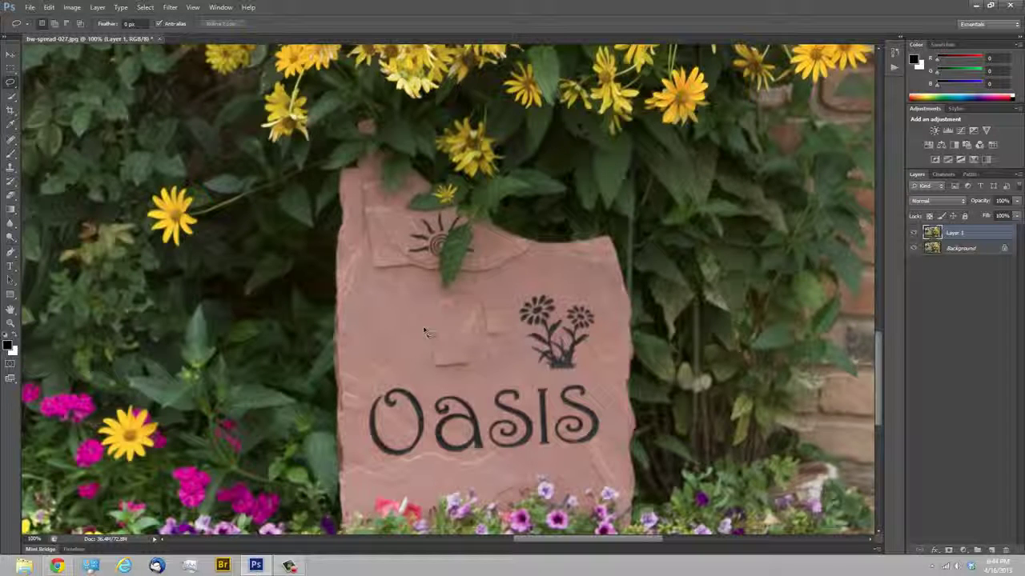
# Switch to the Clone Stamp and try smaller and larger brush sizes over the sign, ending with an enlarged brush.
pyautogui.click(11, 167)
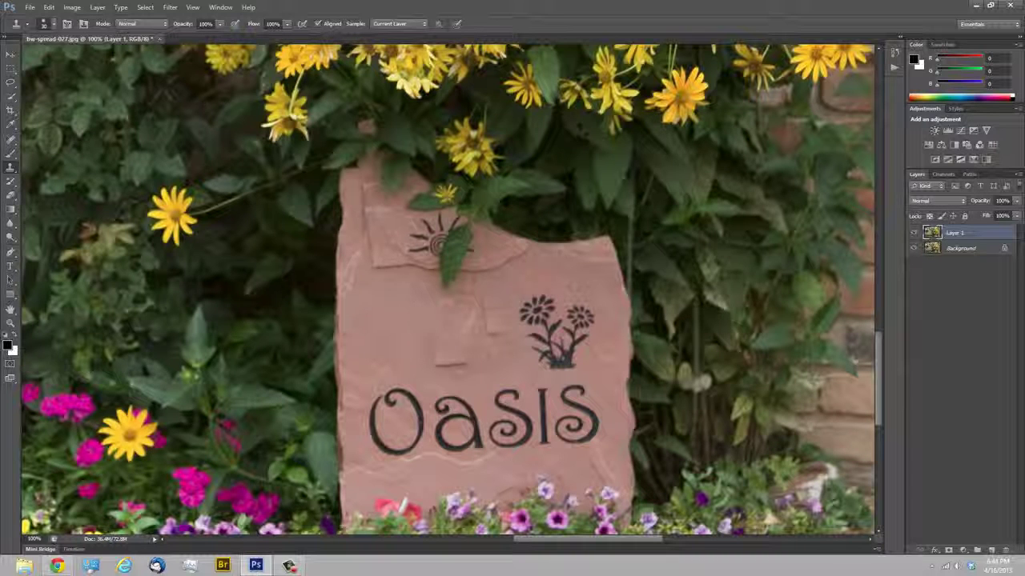
pyautogui.click(53, 25)
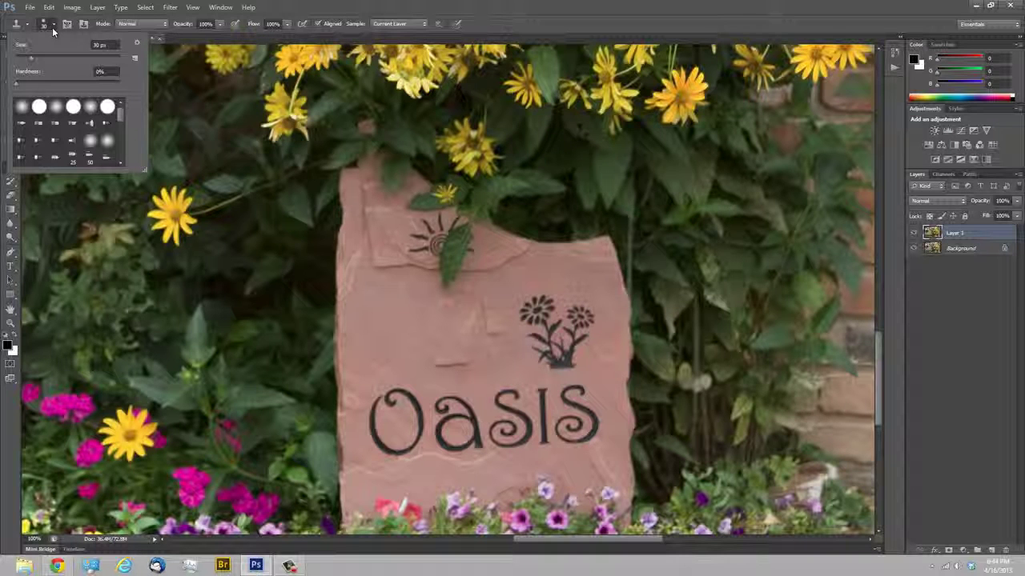
pyautogui.click(479, 349)
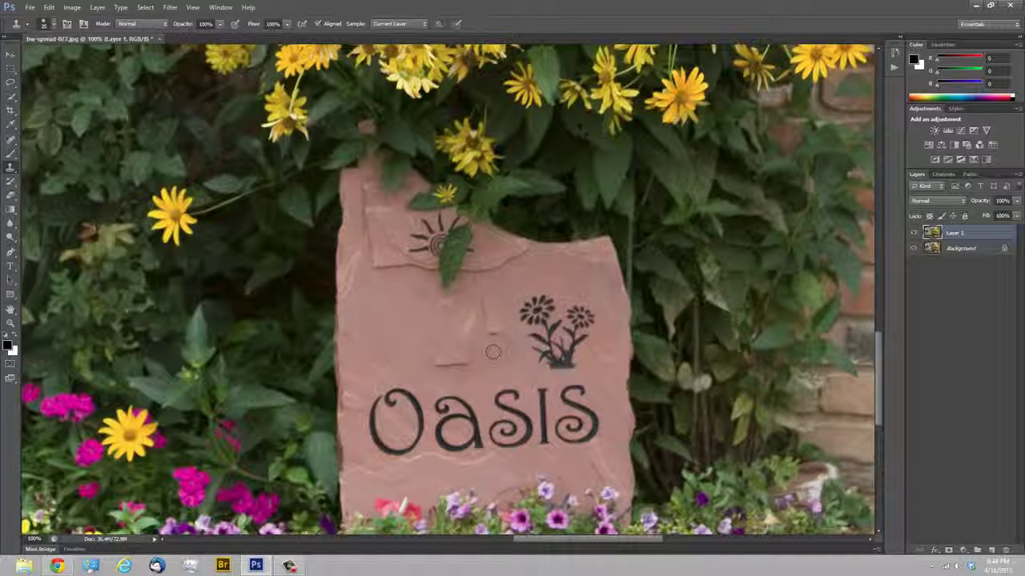
pyautogui.press('[')
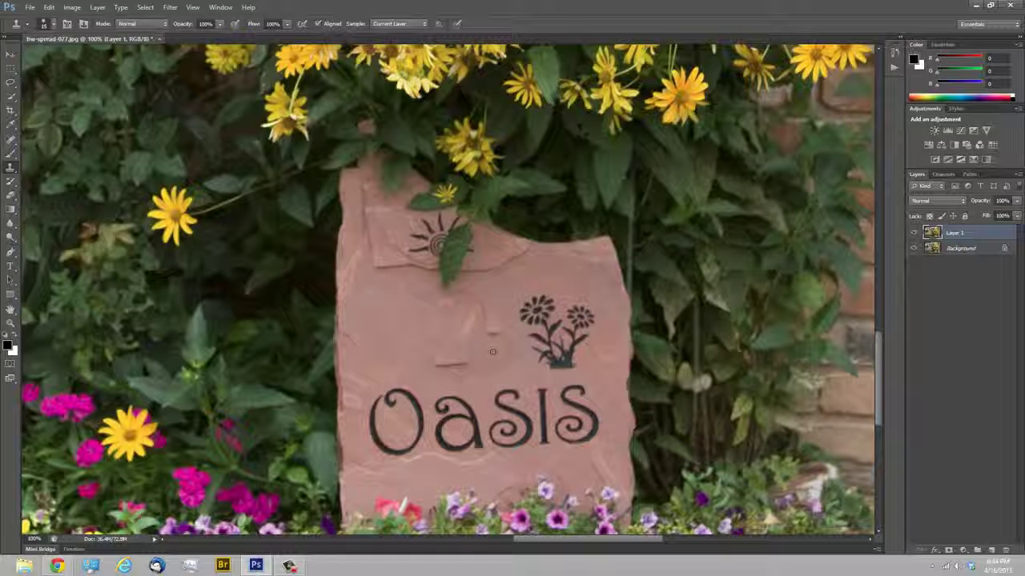
pyautogui.press('[')
pyautogui.press('[')
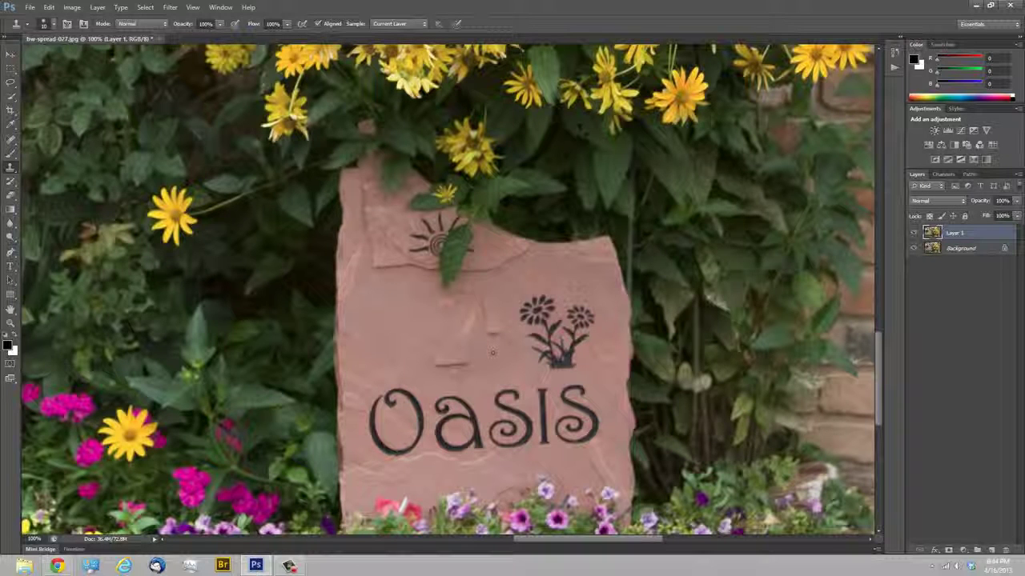
pyautogui.press(']')
pyautogui.press(']')
pyautogui.press(']')
pyautogui.press(']')
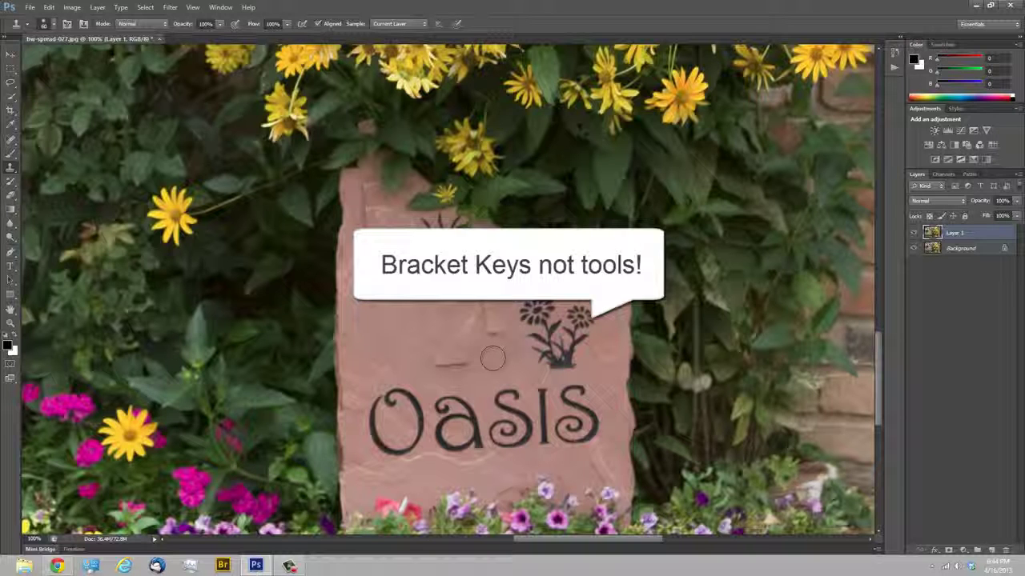
pyautogui.press('[')
pyautogui.press('[')
pyautogui.press('[')
pyautogui.press('[')
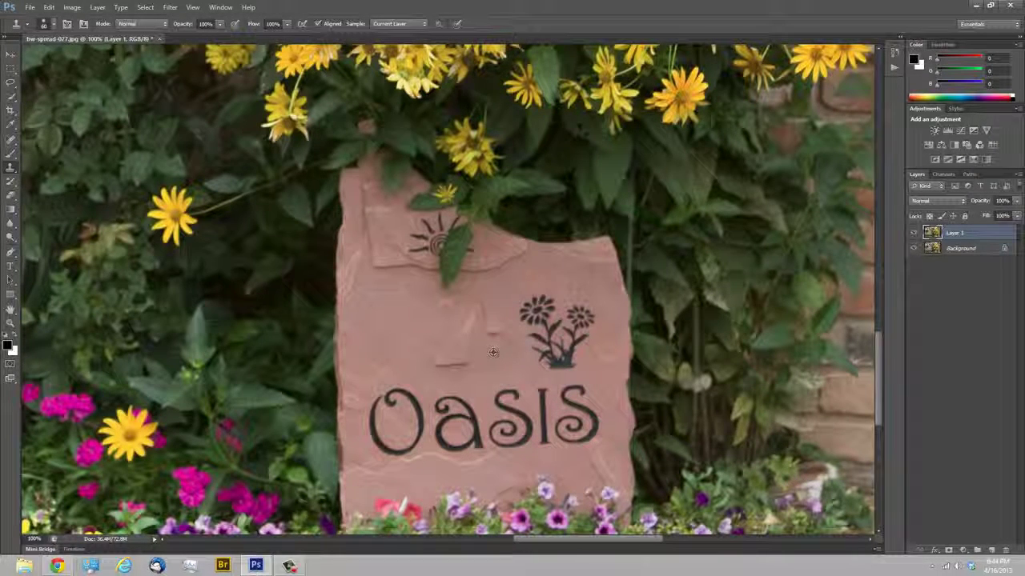
pyautogui.press(']')
pyautogui.press(']')
pyautogui.press(']')
pyautogui.press(']')
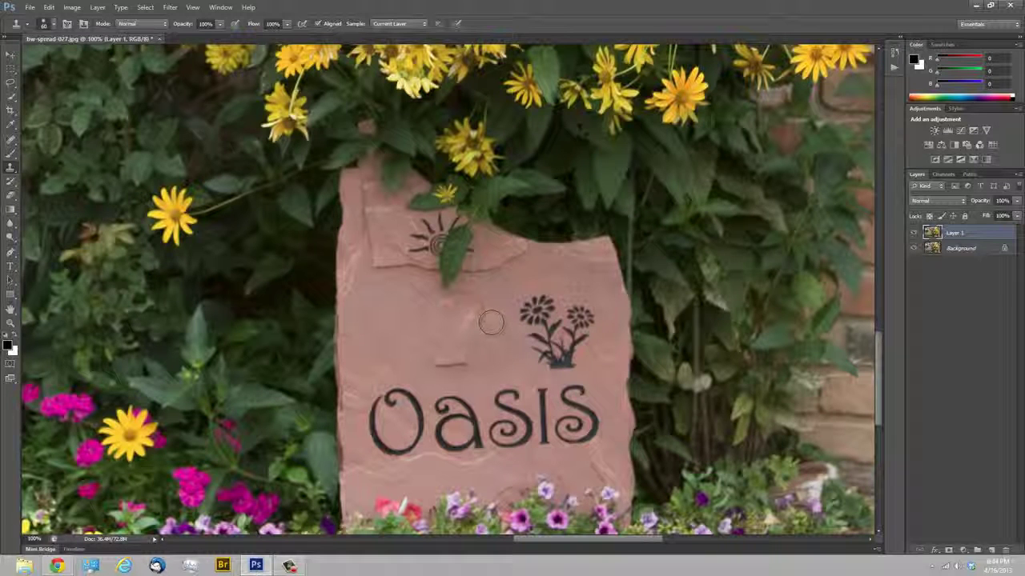
# Clone plain stone over the leftover fill marks above "Oasis", undoing the stray dab beside the engraved flowers.
pyautogui.keyDown('alt'); pyautogui.click(434, 327); pyautogui.keyUp('alt')
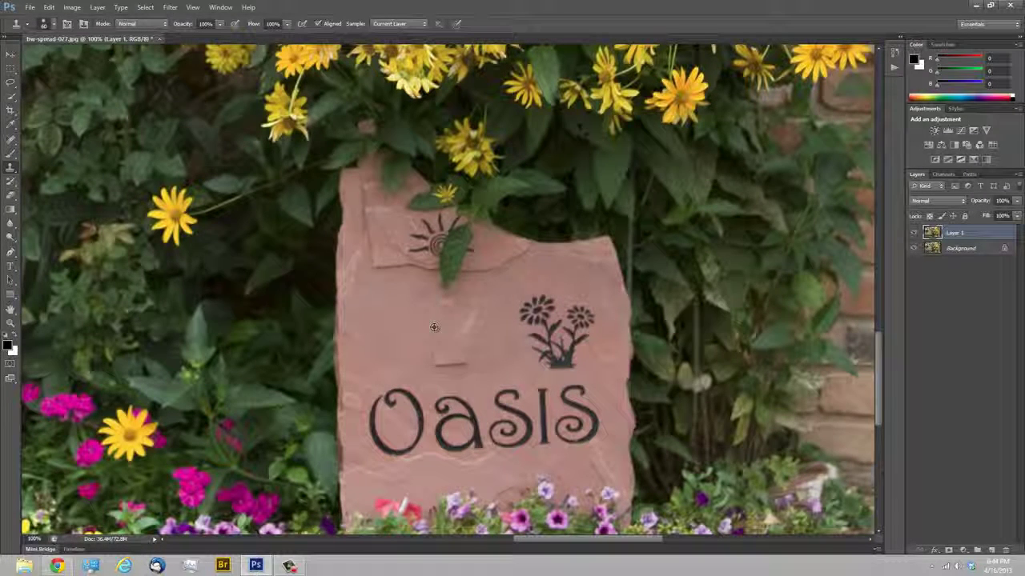
pyautogui.moveTo(474, 326)
pyautogui.mouseDown()
pyautogui.moveTo(438, 351)
pyautogui.moveTo(444, 364)
pyautogui.moveTo(458, 353)
pyautogui.moveTo(479, 360)
pyautogui.mouseUp()
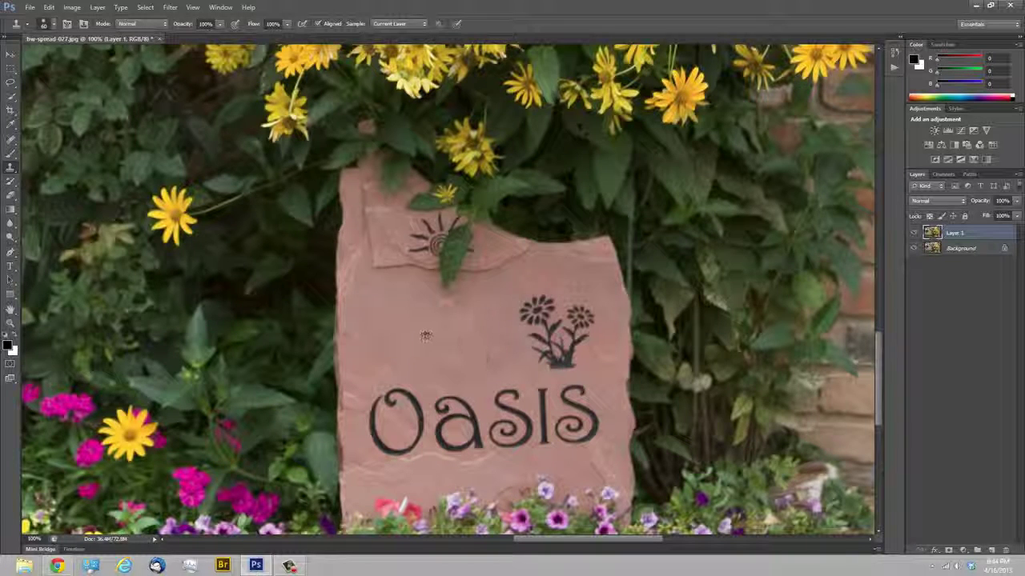
pyautogui.keyDown('alt'); pyautogui.click(434, 329); pyautogui.keyUp('alt')
pyautogui.click(399, 343)
pyautogui.click(538, 367)
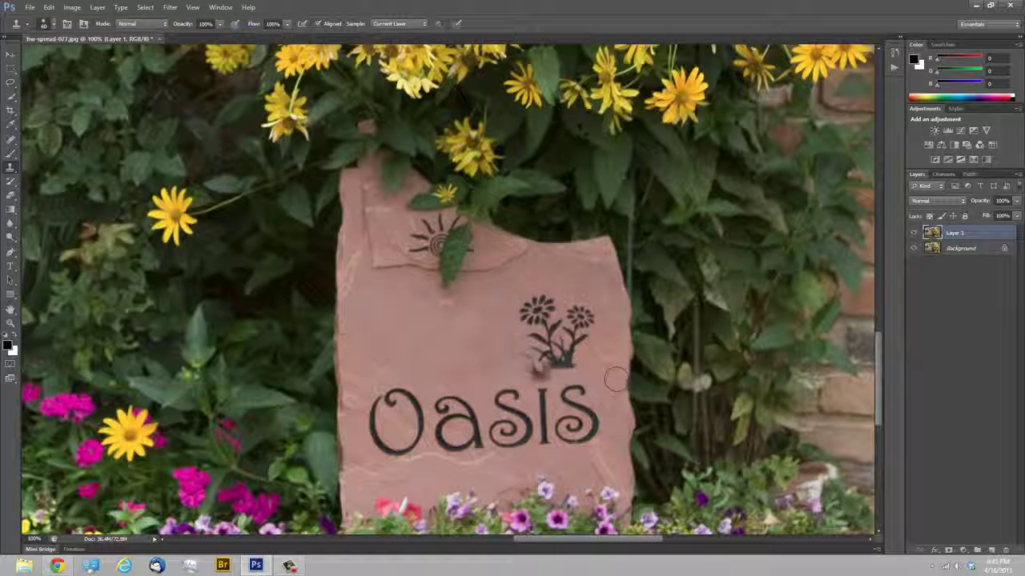
pyautogui.hotkey('ctrl', 'z')
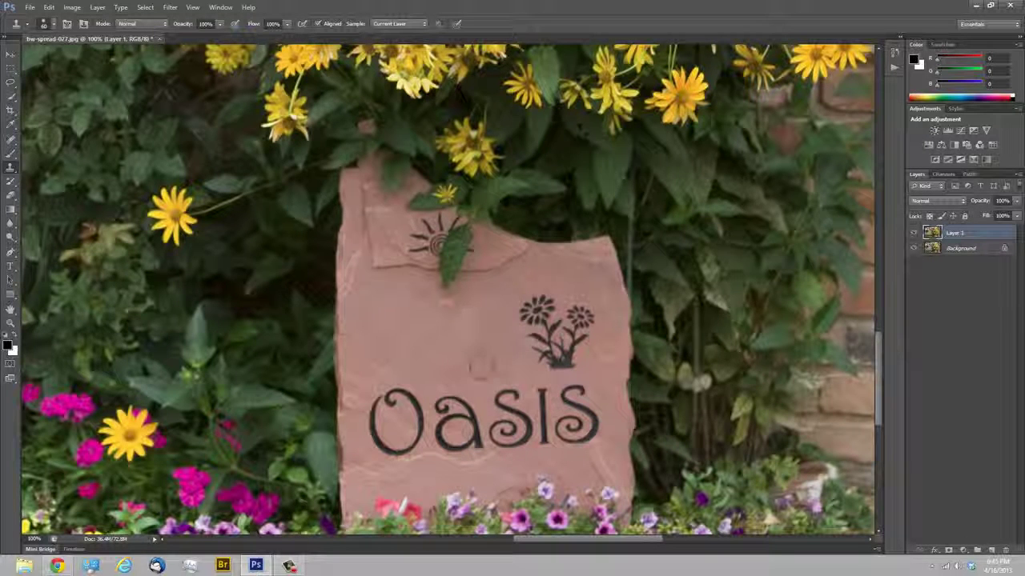
pyautogui.keyDown('alt'); pyautogui.click(437, 344); pyautogui.keyUp('alt')
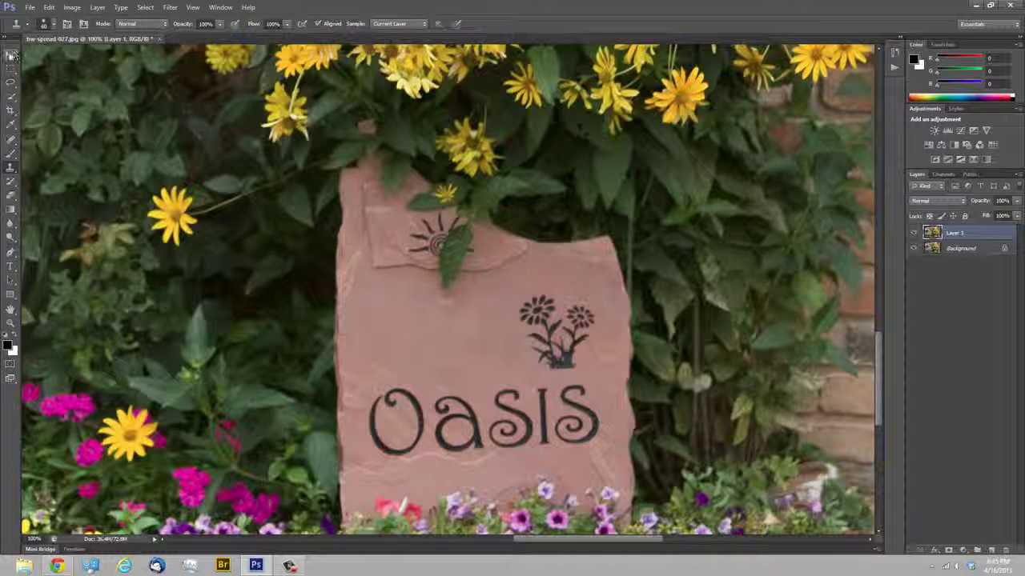
# Hide and show Layer 1 to compare the retouched sign with the original lettering.
pyautogui.click(11, 53)
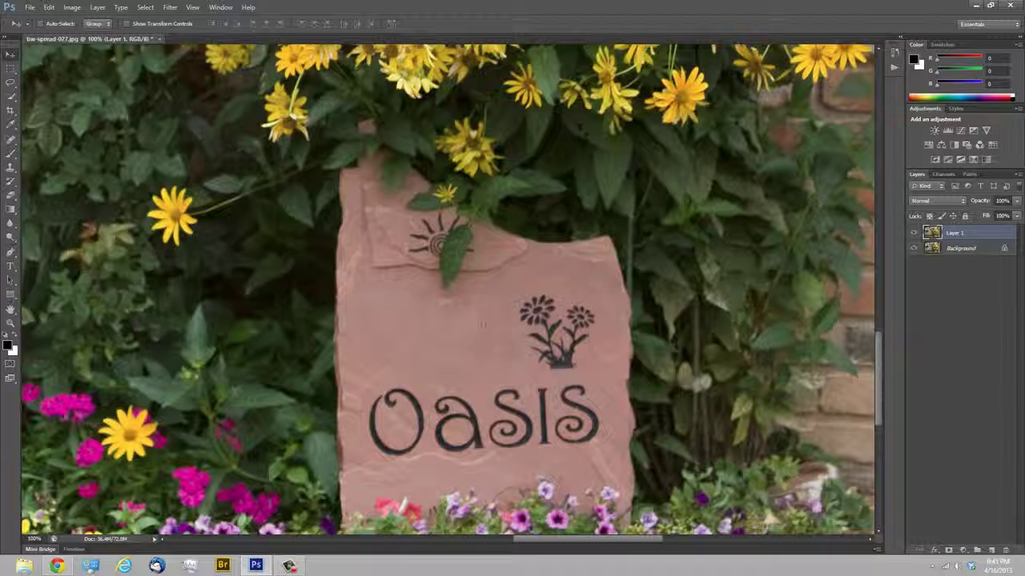
pyautogui.click(913, 233)
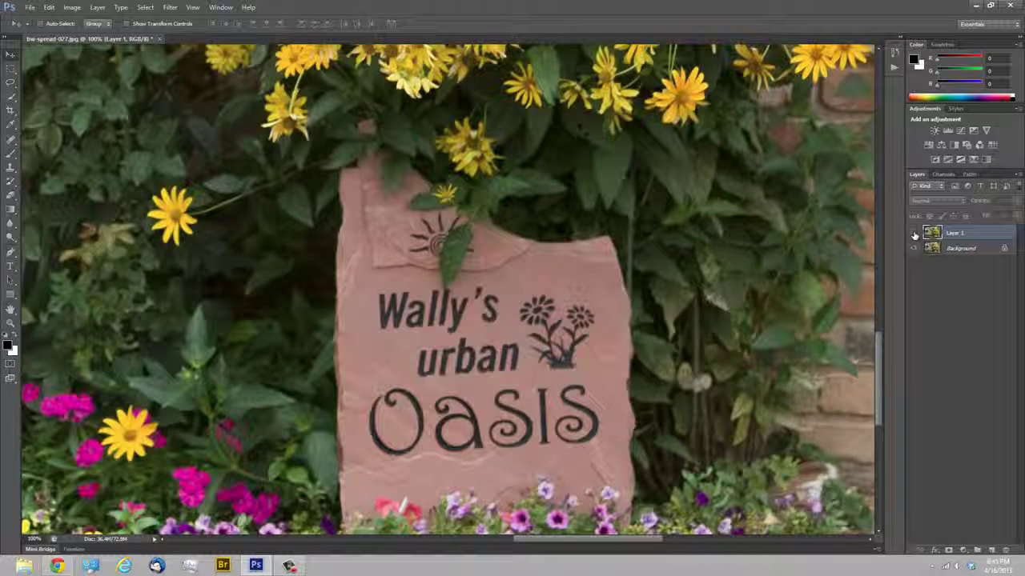
pyautogui.click(914, 233)
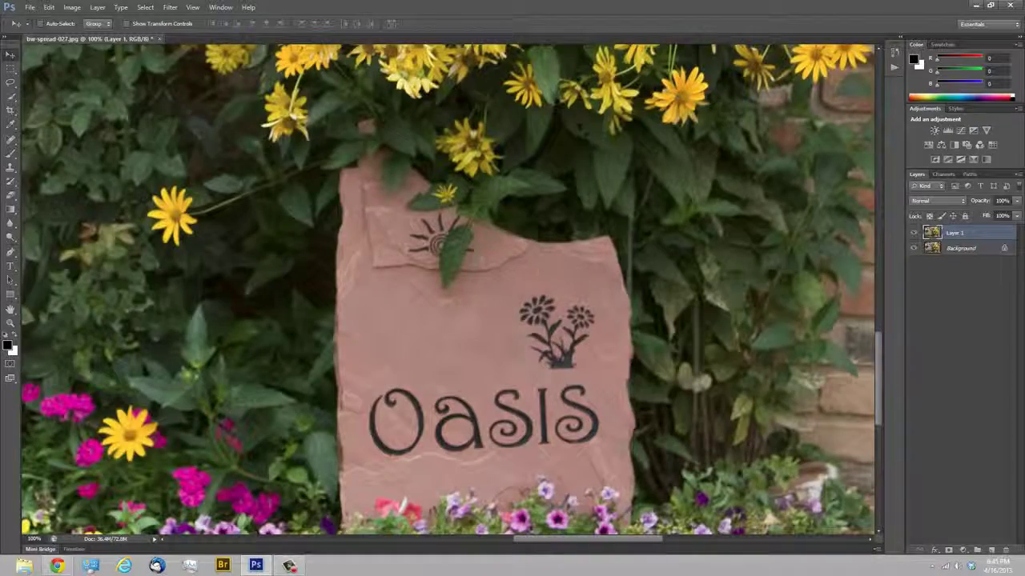
# Draw a wide rectangular marquee selection across the lower plants, from the photo's left edge to just before the sign.
pyautogui.press('z')
pyautogui.moveTo(448, 257); pyautogui.dragTo(365, 193)
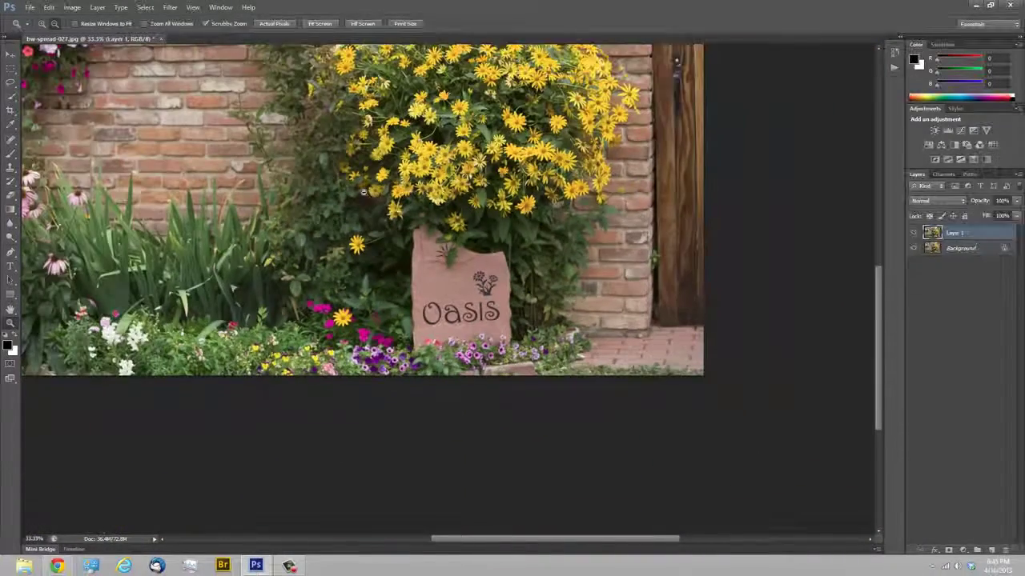
pyautogui.keyDown('alt'); pyautogui.click(323, 201); pyautogui.keyUp('alt')
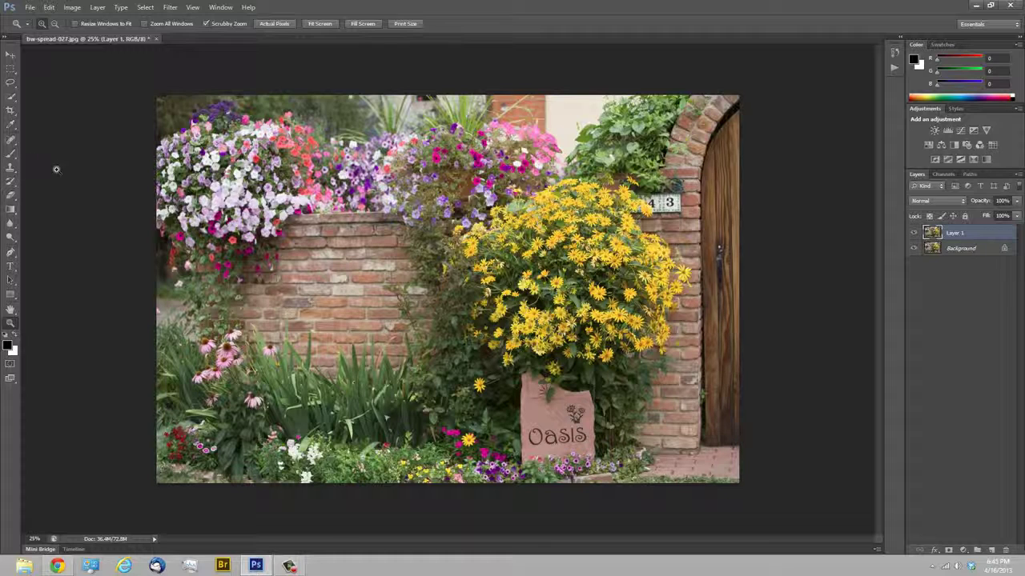
pyautogui.click(10, 69)
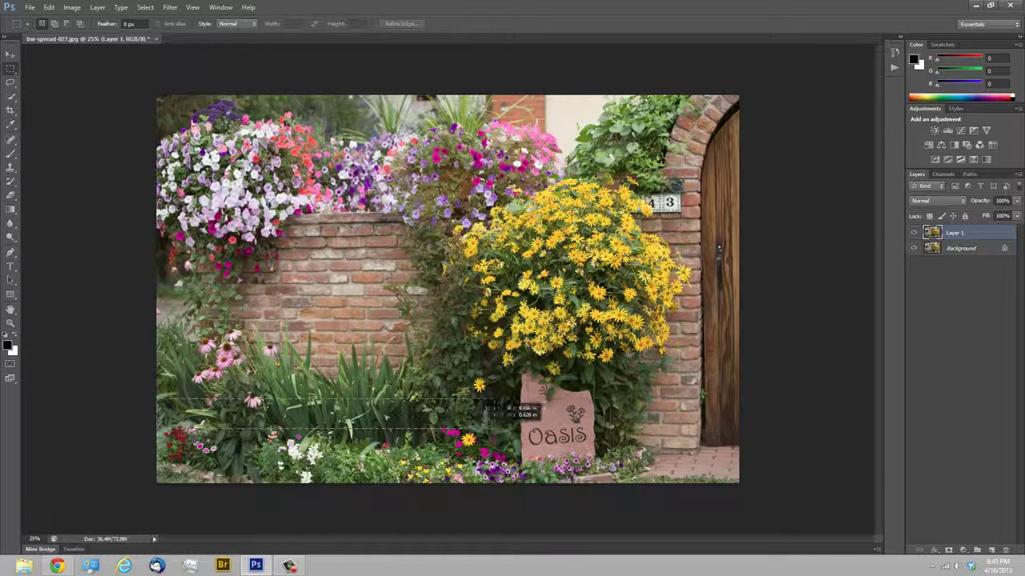
pyautogui.moveTo(485, 428); pyautogui.dragTo(508, 444)
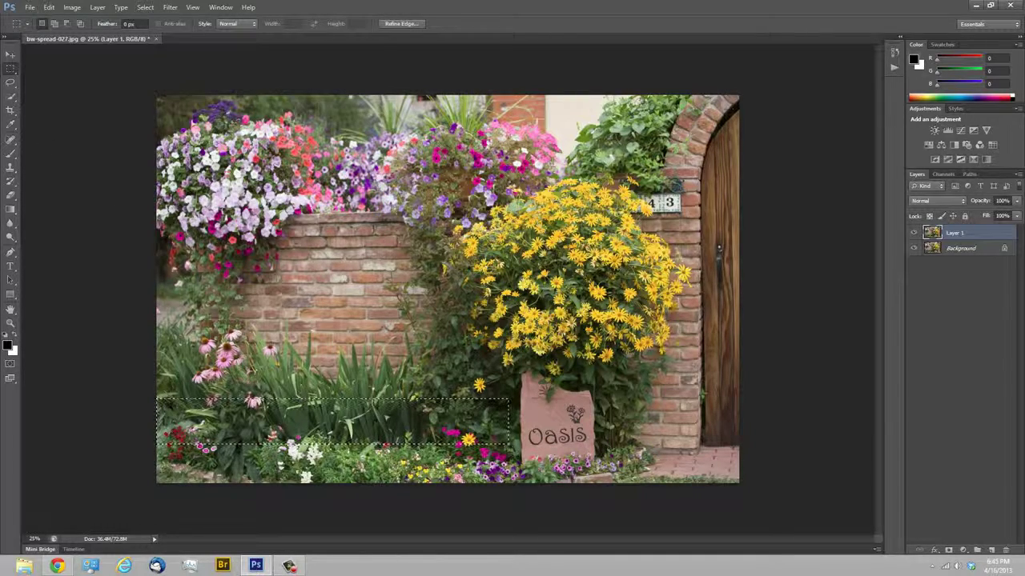
pyautogui.click(11, 70)
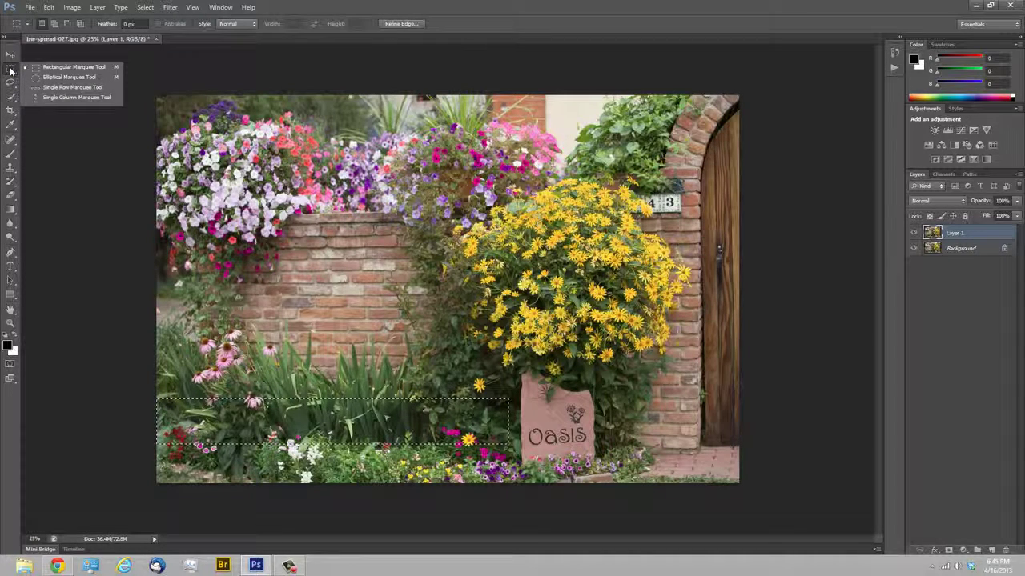
pyautogui.click(11, 71)
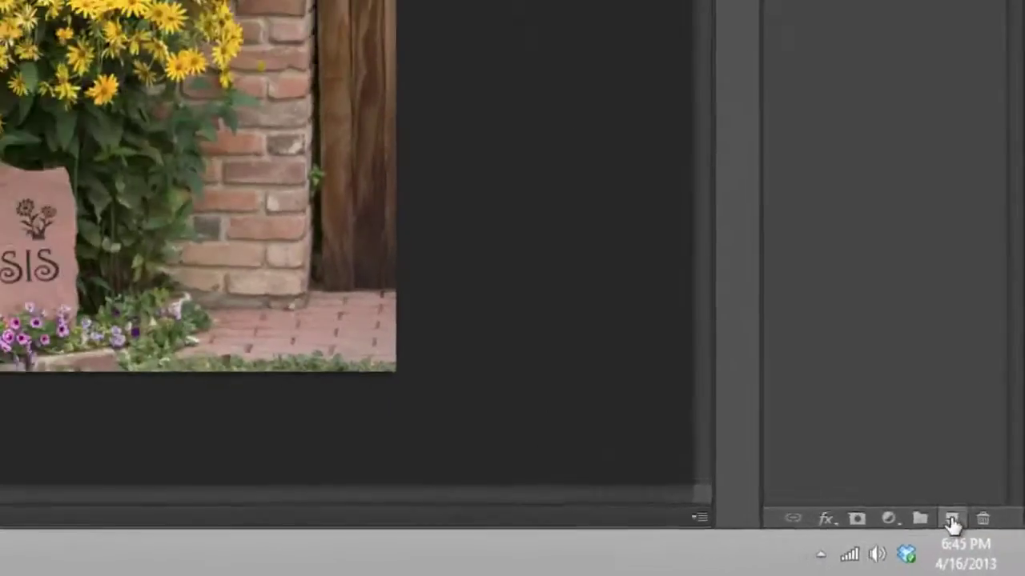
# Fill the rectangular selection with white on a new layer, deselect it, and hide and show that layer.
pyautogui.click(951, 520)
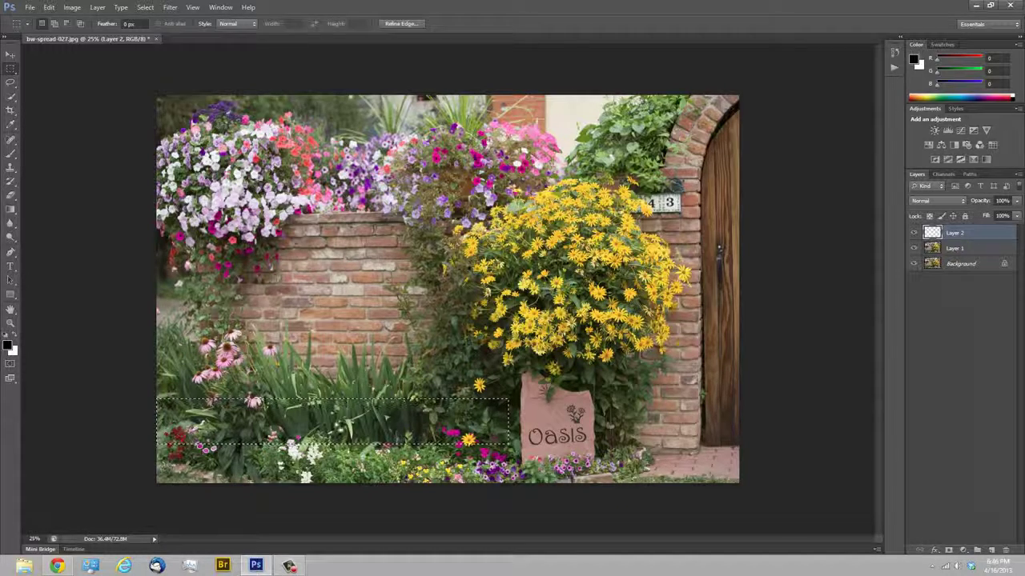
pyautogui.click(48, 8)
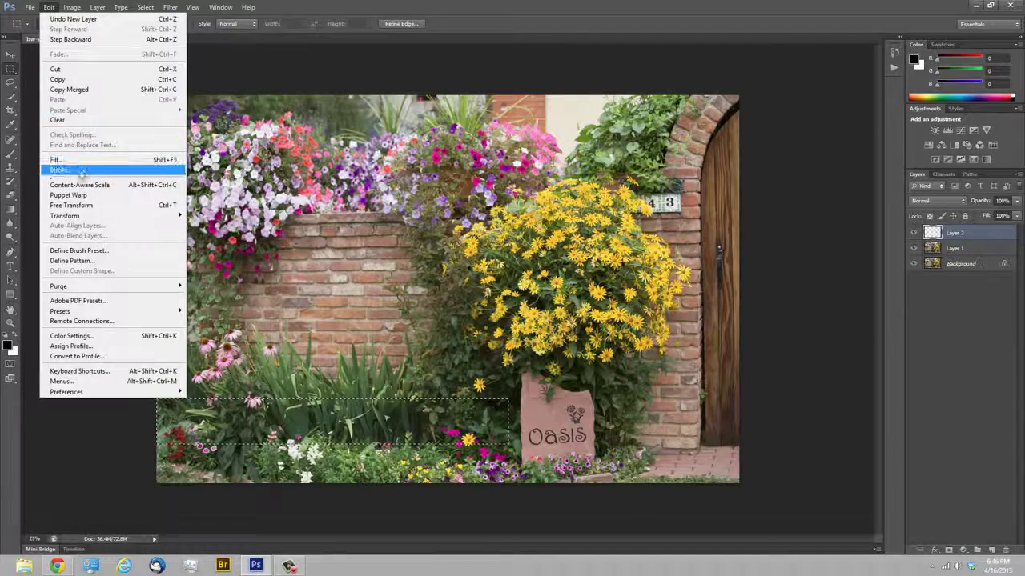
pyautogui.click(56, 159)
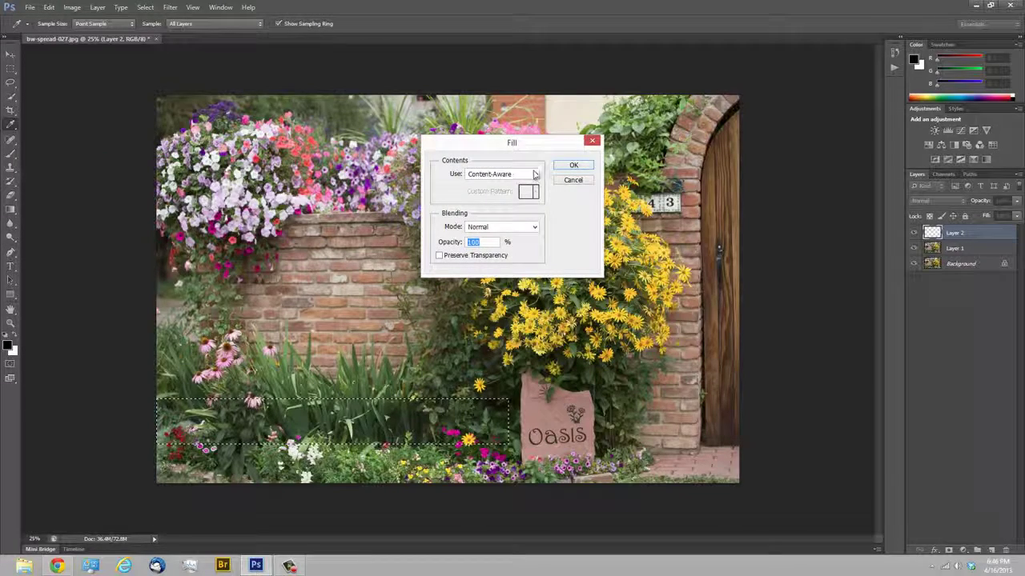
pyautogui.click(534, 174)
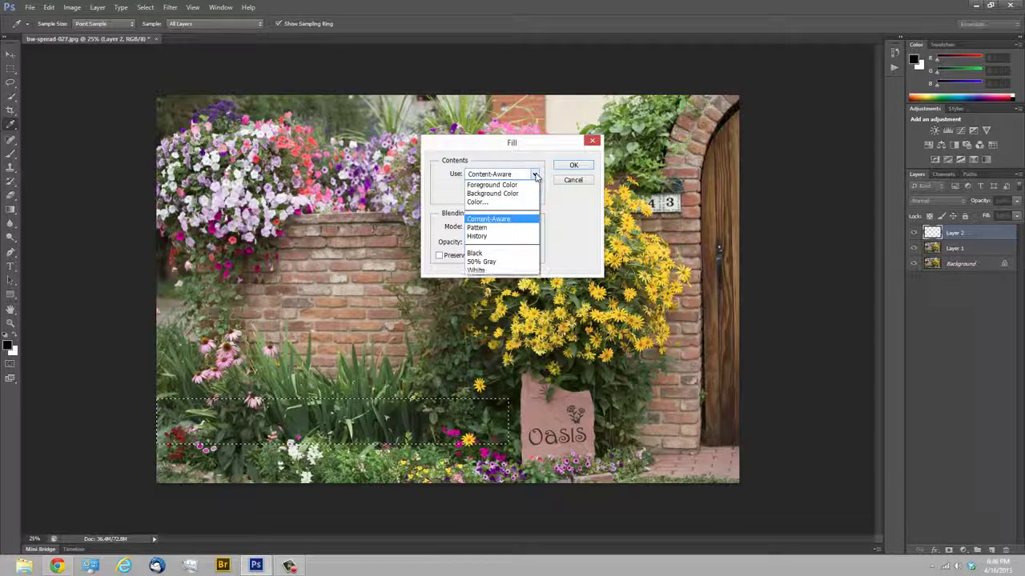
pyautogui.click(480, 270)
pyautogui.click(572, 165)
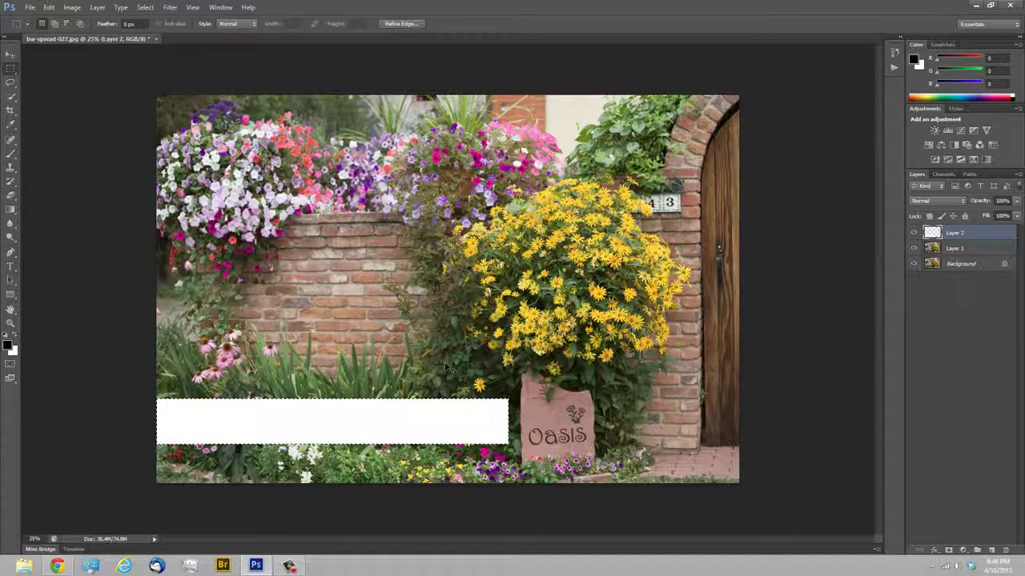
pyautogui.hotkey('ctrl', 'd')
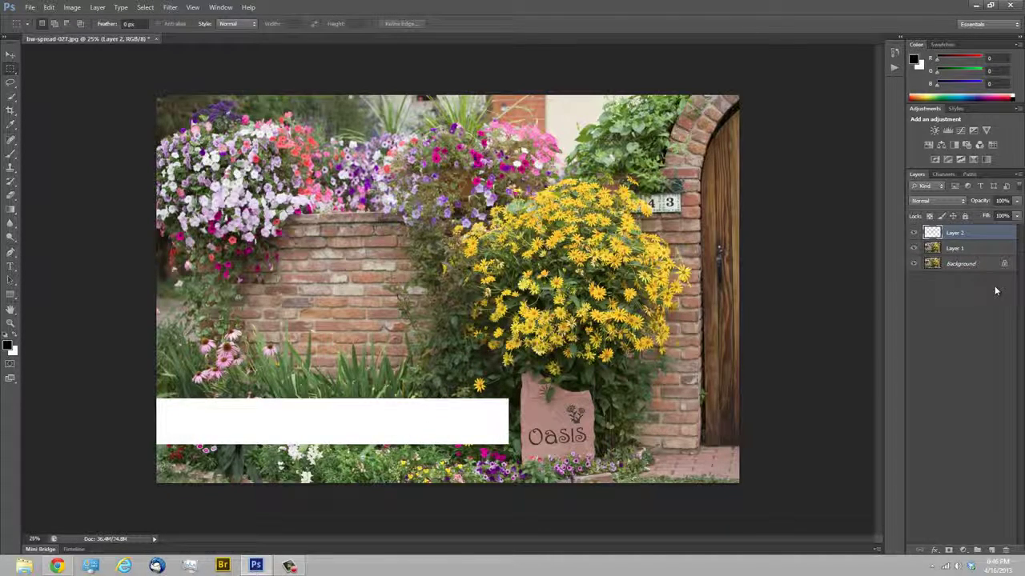
pyautogui.click(914, 232)
pyautogui.click(914, 232)
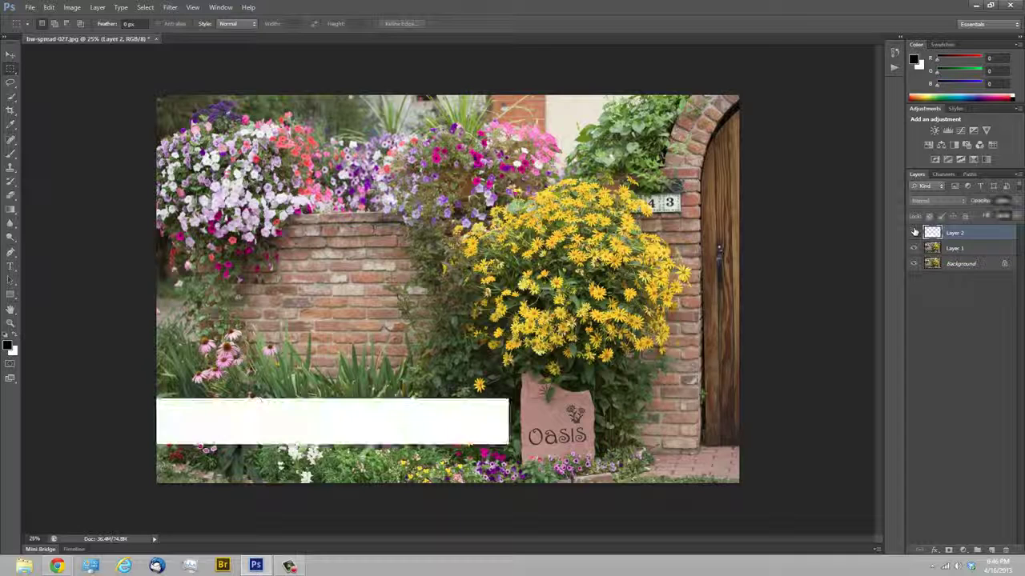
# Add a drop shadow to the white bar's layer and increase the shadow's size.
pyautogui.doubleClick(995, 238)
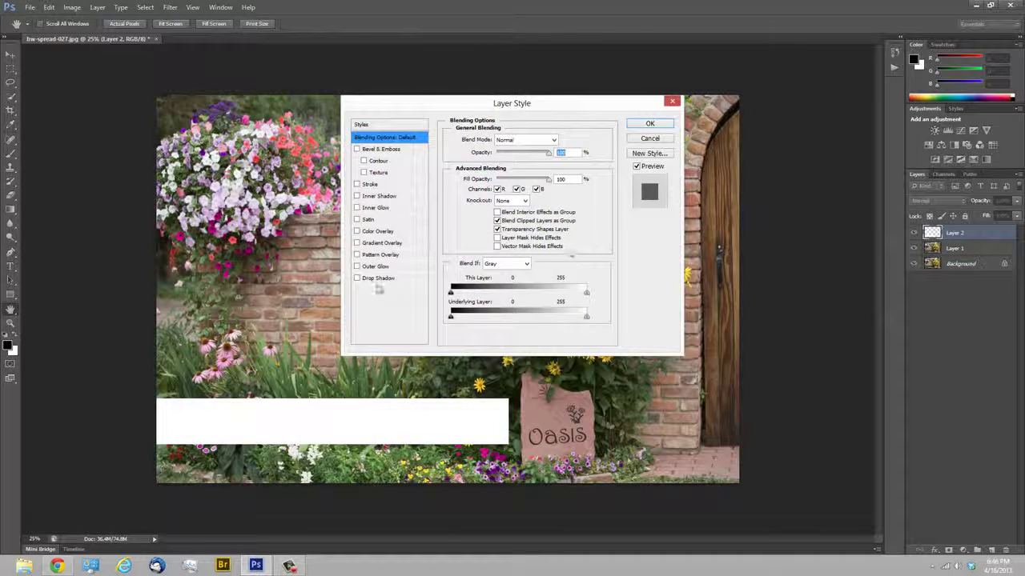
pyautogui.click(363, 279)
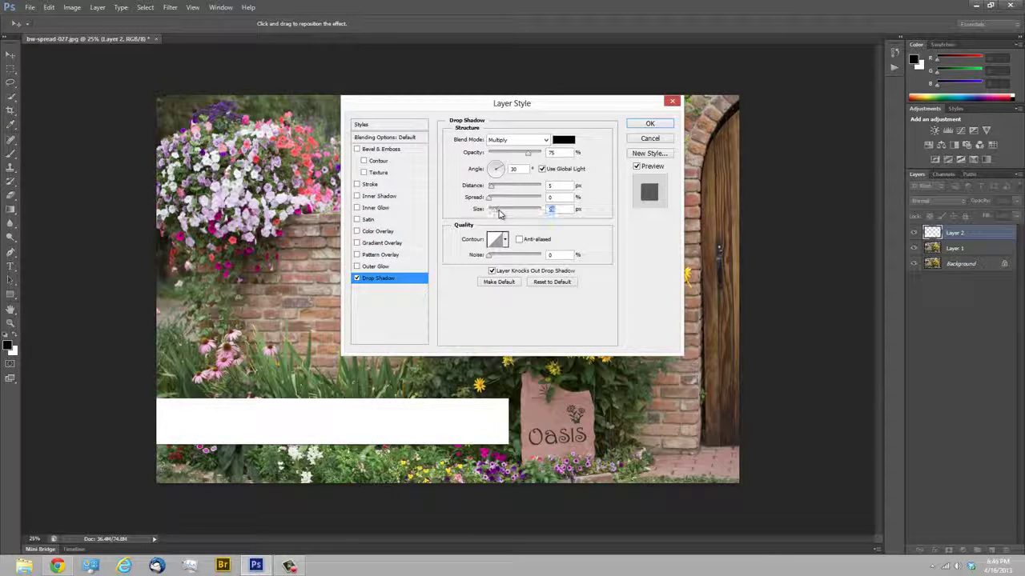
pyautogui.moveTo(490, 209); pyautogui.dragTo(512, 209)
pyautogui.click(640, 126)
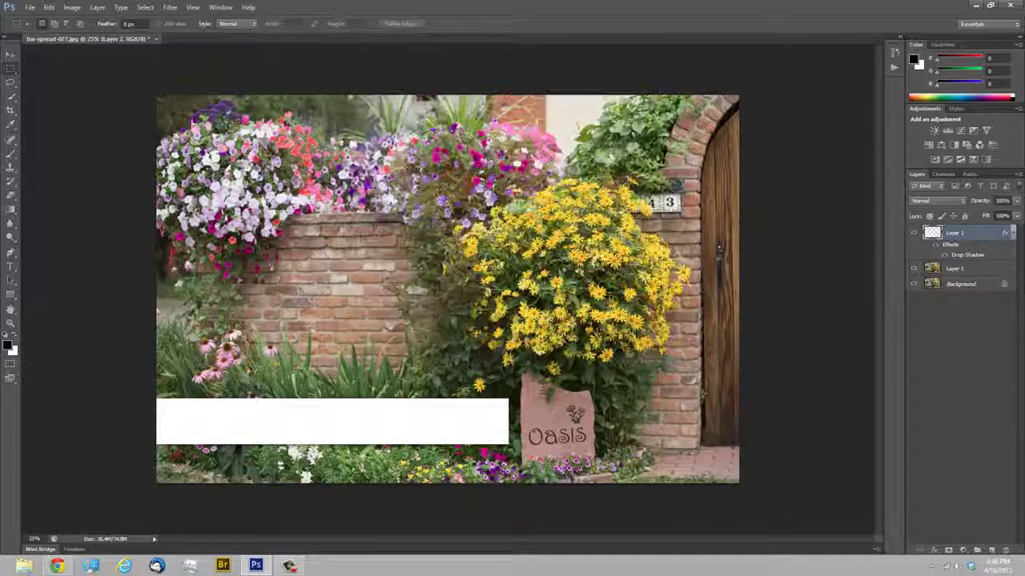
# Inspect the drop shadow along the white bar's edges at 100% zoom, hiding and showing the effect, and return to the whole image.
pyautogui.press('z')
pyautogui.click(284, 451)
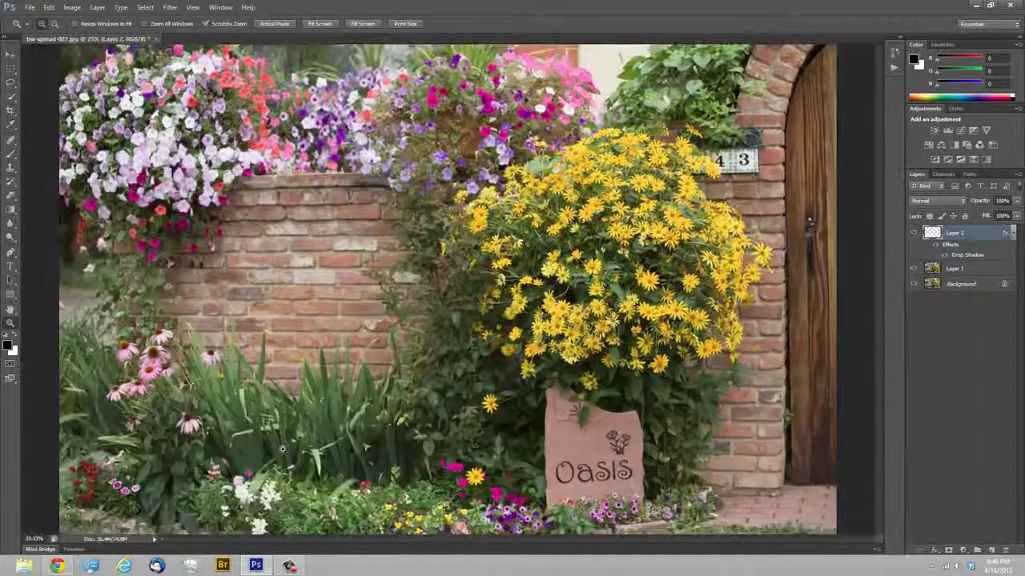
pyautogui.click(288, 450)
pyautogui.click(288, 449)
pyautogui.click(382, 436)
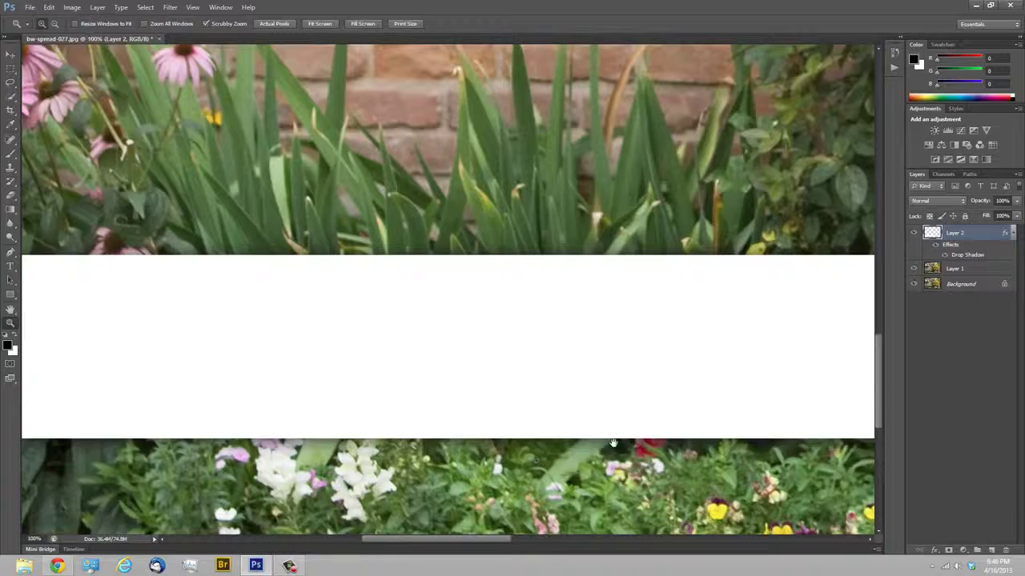
pyautogui.moveTo(431, 369); pyautogui.dragTo(167, 331)
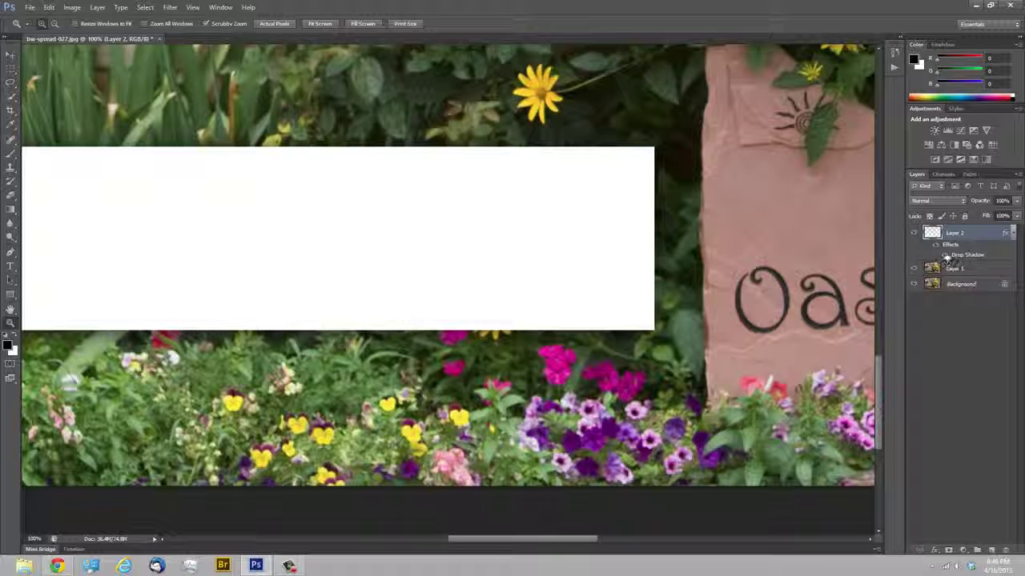
pyautogui.click(945, 256)
pyautogui.click(945, 257)
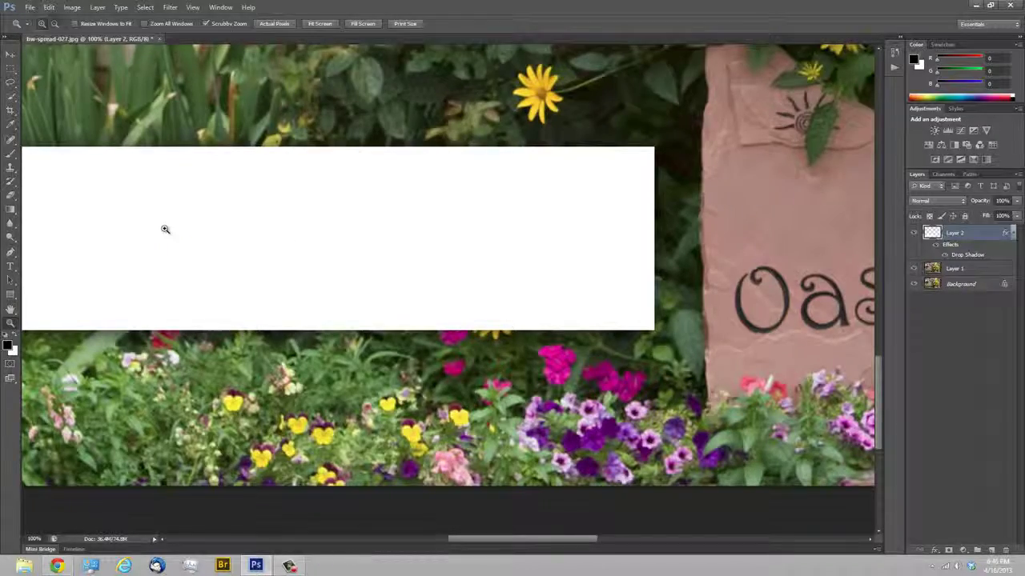
pyautogui.keyDown('alt'); pyautogui.click(166, 230); pyautogui.keyUp('alt')
pyautogui.keyDown('alt'); pyautogui.click(166, 230); pyautogui.keyUp('alt')
pyautogui.keyDown('alt'); pyautogui.click(166, 229); pyautogui.keyUp('alt')
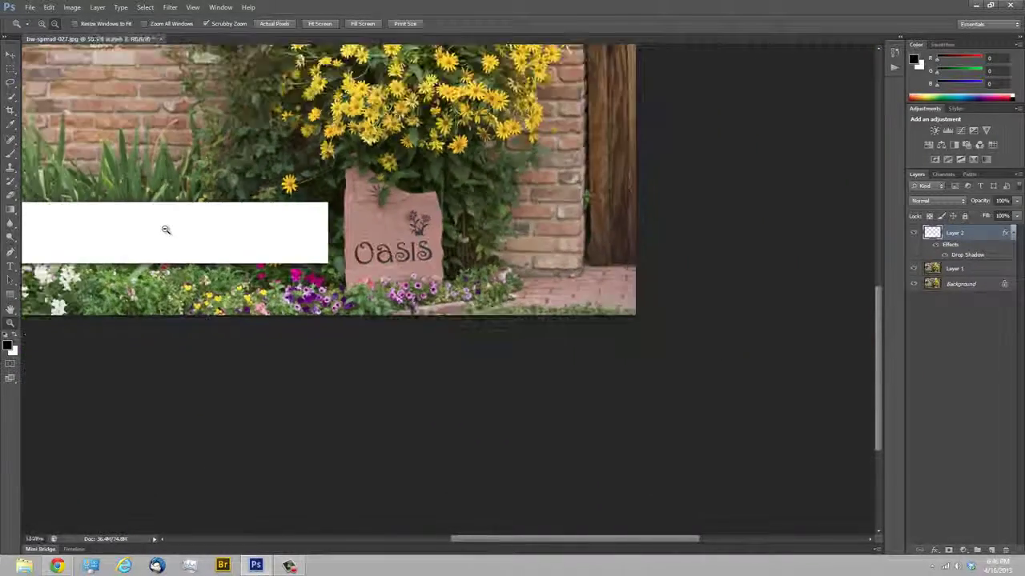
pyautogui.keyDown('alt'); pyautogui.click(166, 230); pyautogui.keyUp('alt')
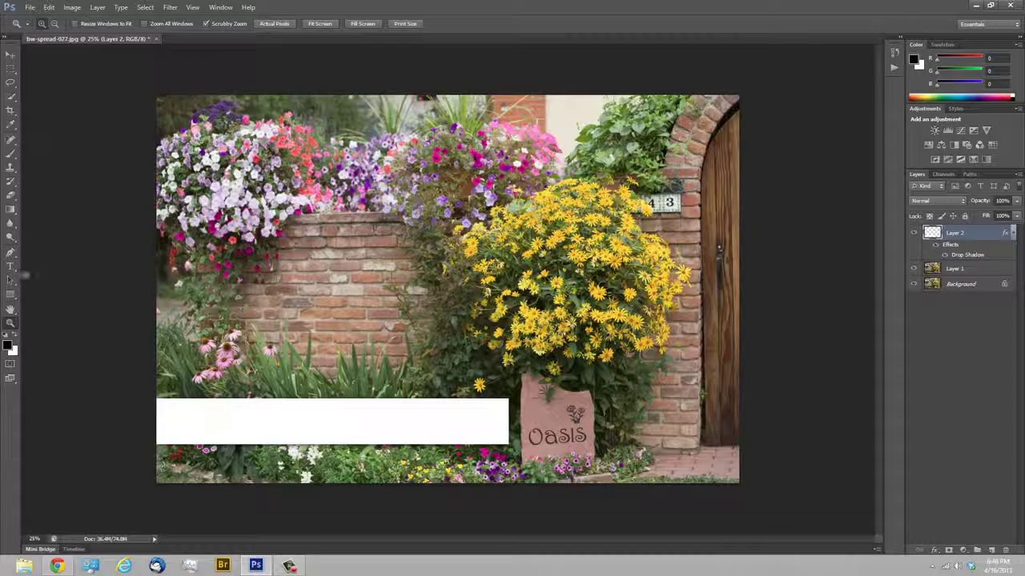
# Set the Type tool's font to Arial.
pyautogui.click(10, 269)
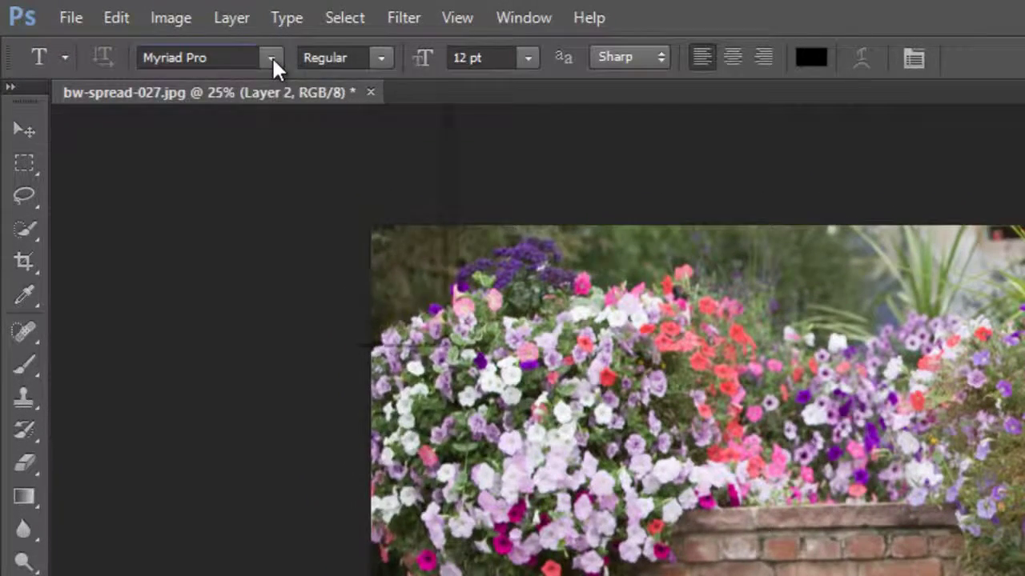
pyautogui.click(271, 58)
pyautogui.moveTo(437, 463); pyautogui.dragTo(393, 87)
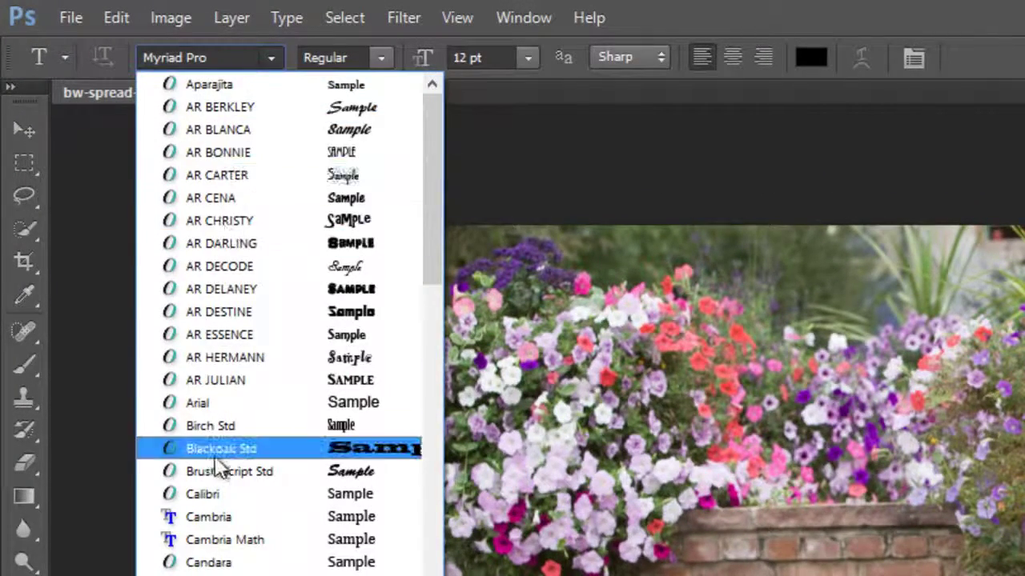
pyautogui.click(233, 403)
# Set the text colour to a yellow sampled from the flowers beside the door, ffce05.
pyautogui.click(811, 59)
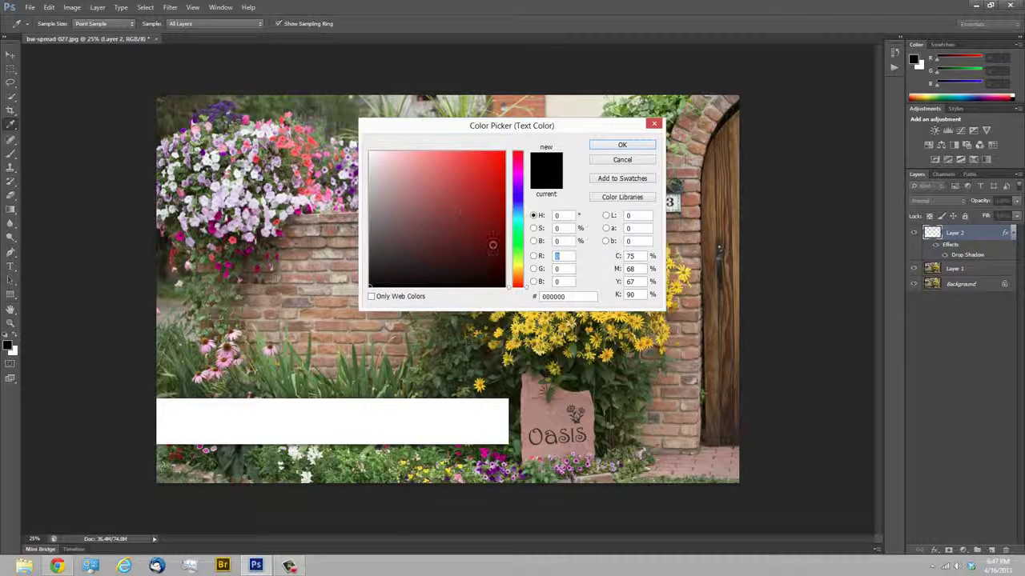
pyautogui.moveTo(528, 294); pyautogui.dragTo(525, 217)
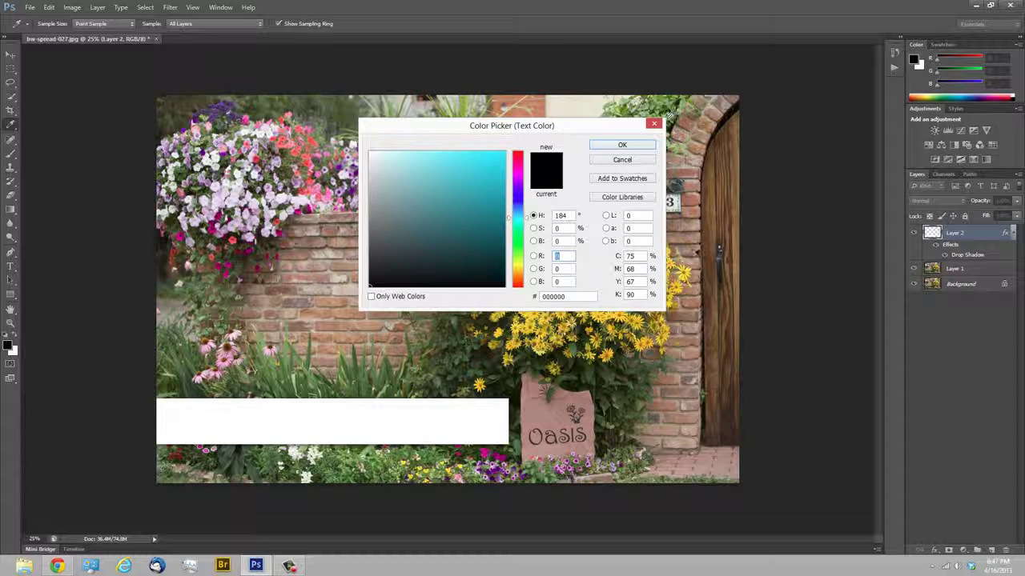
pyautogui.click(684, 274)
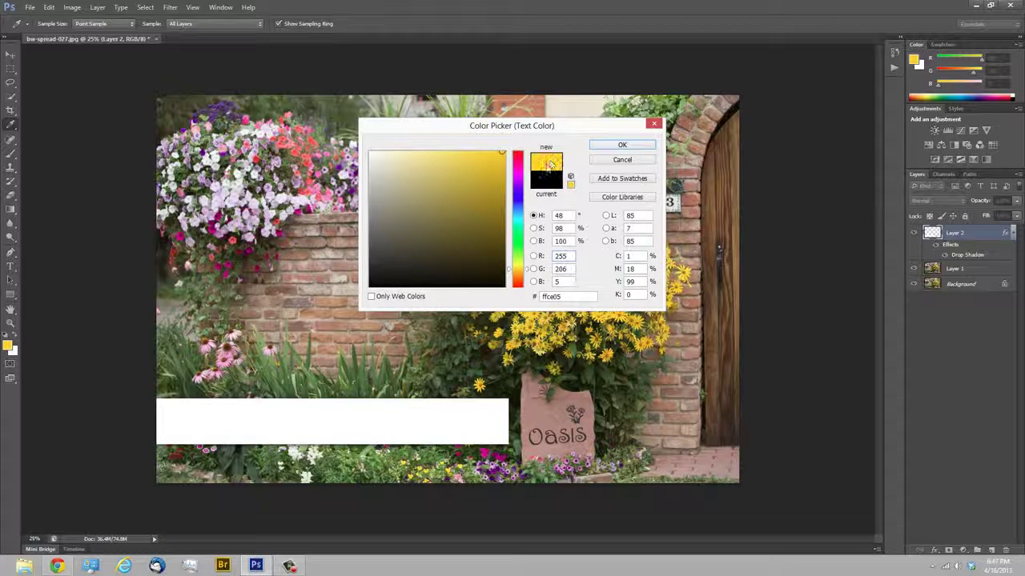
pyautogui.click(610, 147)
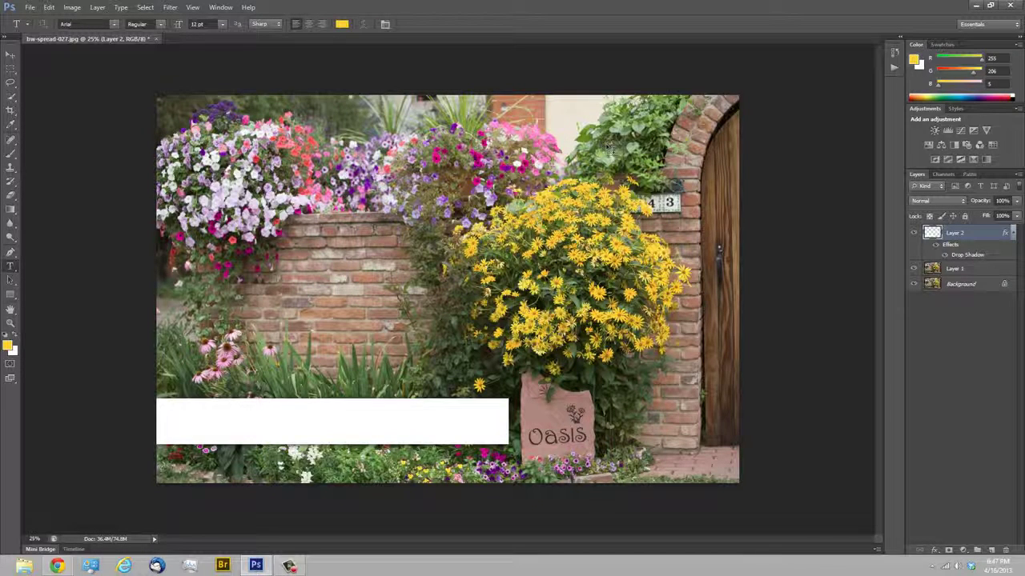
# Add the text "Hello World!" near the white bar's left end and commit it.
pyautogui.click(174, 423)
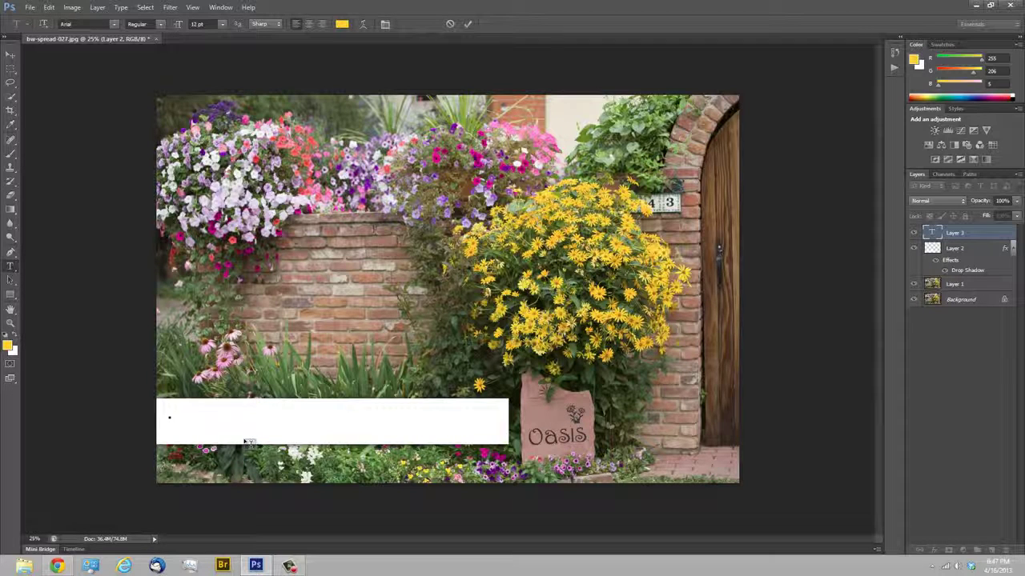
pyautogui.write('Hello World!')
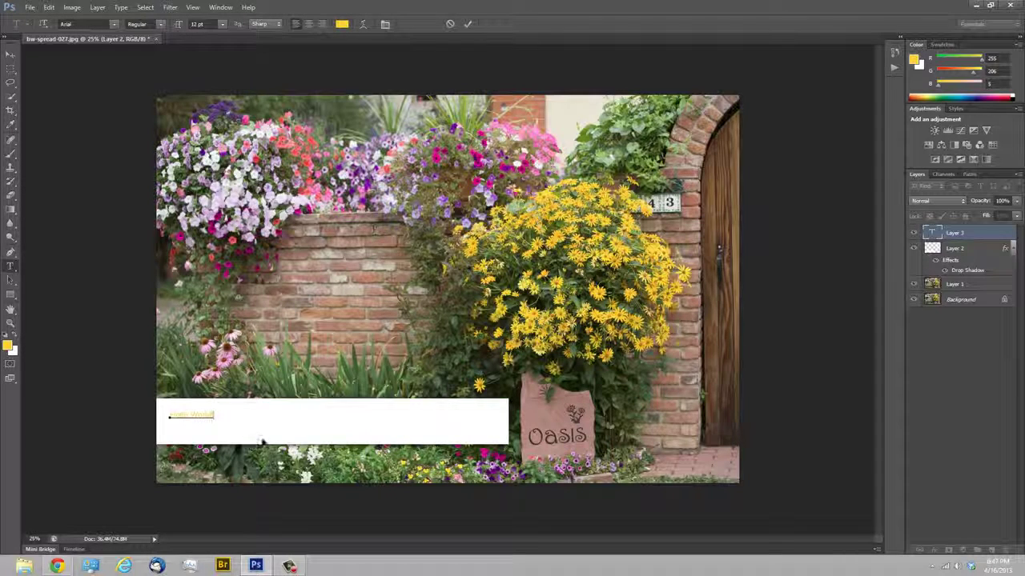
pyautogui.click(466, 23)
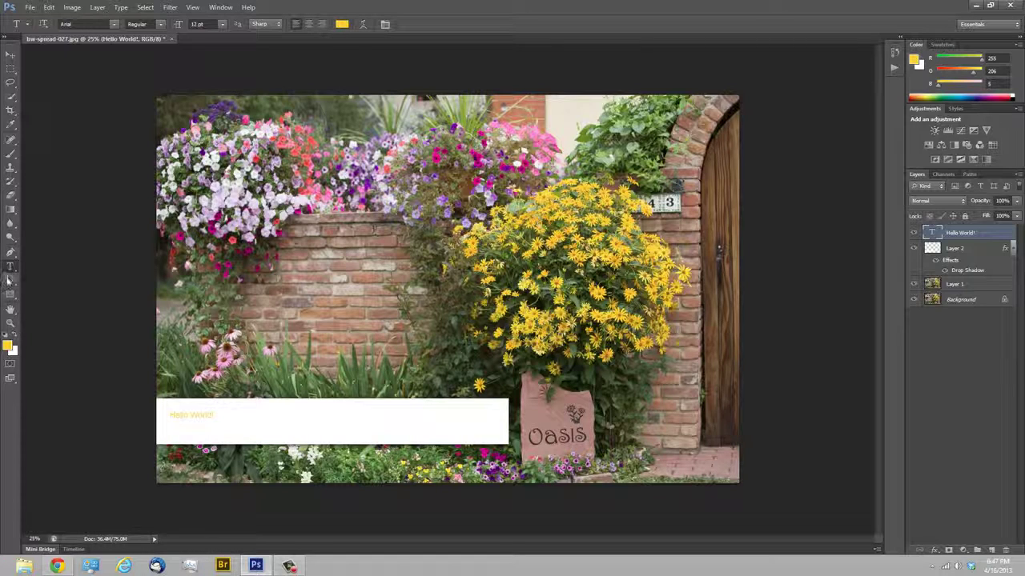
# Resize the "Hello World!" text to 70 pt and back down to 54 pt, and move it down inside the white bar.
pyautogui.click(200, 24)
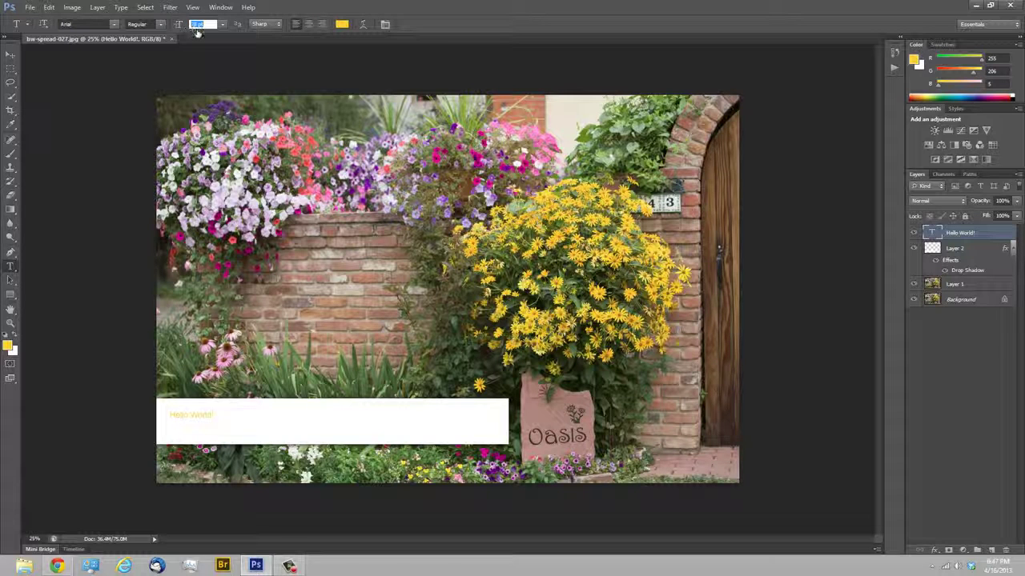
pyautogui.write('70')
pyautogui.press('Return')
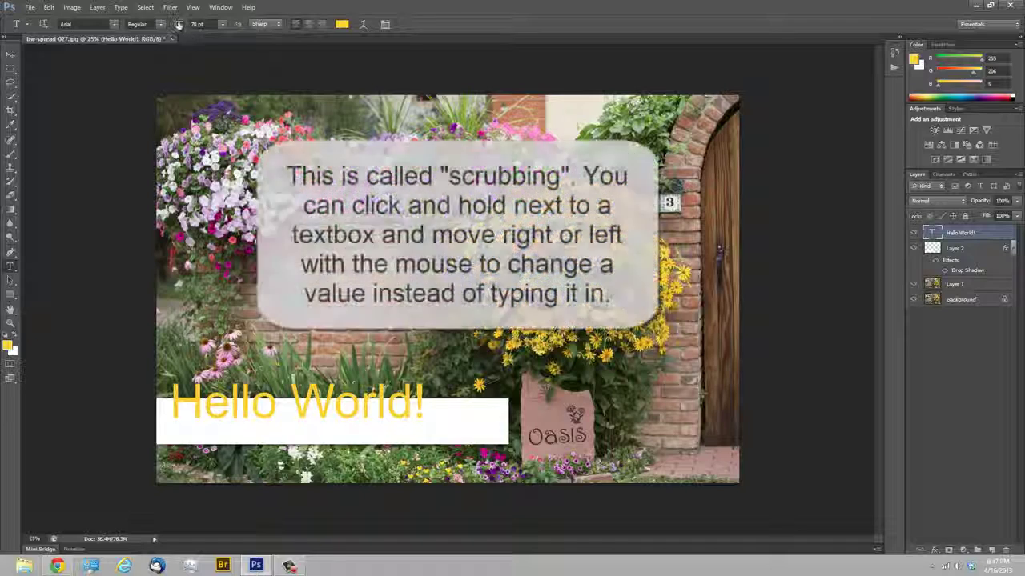
pyautogui.moveTo(178, 24); pyautogui.dragTo(174, 25)
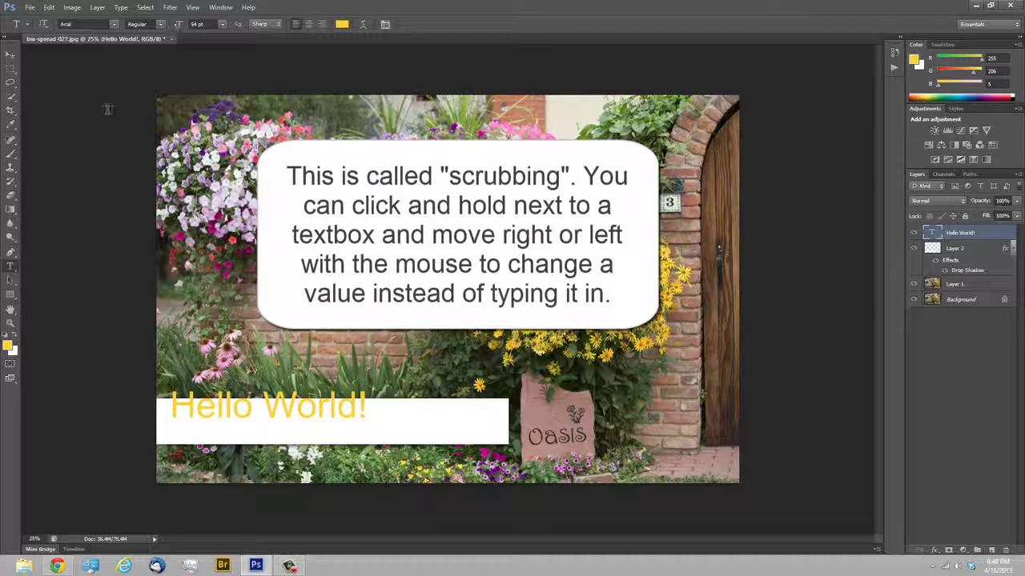
pyautogui.click(9, 54)
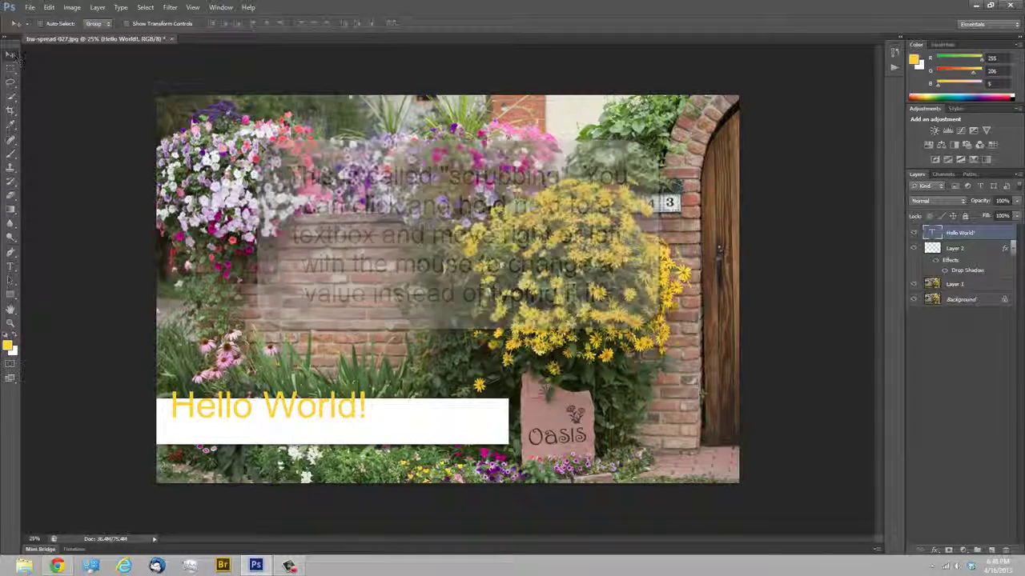
pyautogui.moveTo(259, 413)
pyautogui.mouseDown()
pyautogui.moveTo(269, 429)
pyautogui.moveTo(253, 427)
pyautogui.moveTo(262, 428)
pyautogui.mouseUp()
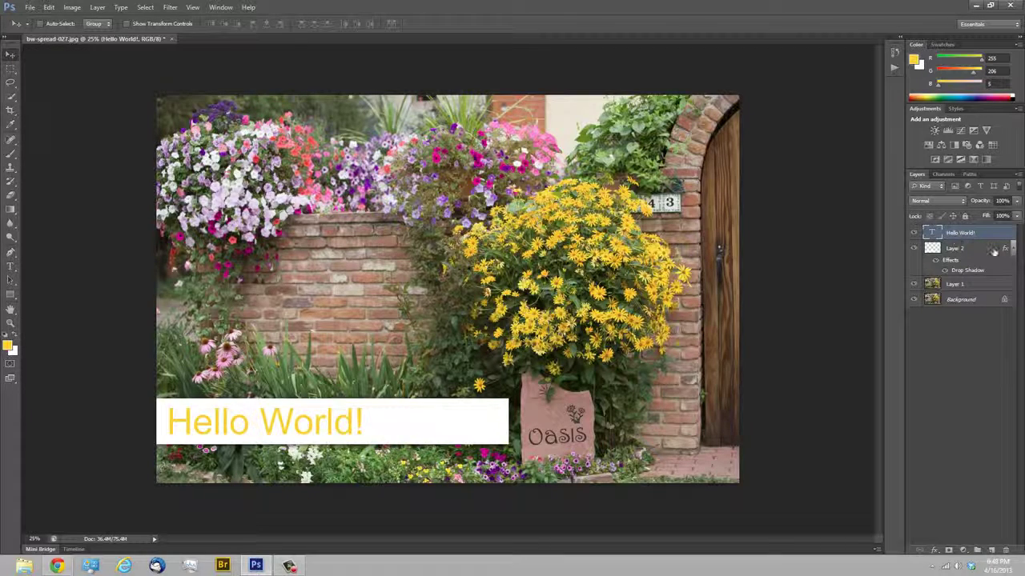
# Free-transform the white bar on Layer 2 to about 62% width so it ends just past the "Hello World!" text.
pyautogui.click(970, 251)
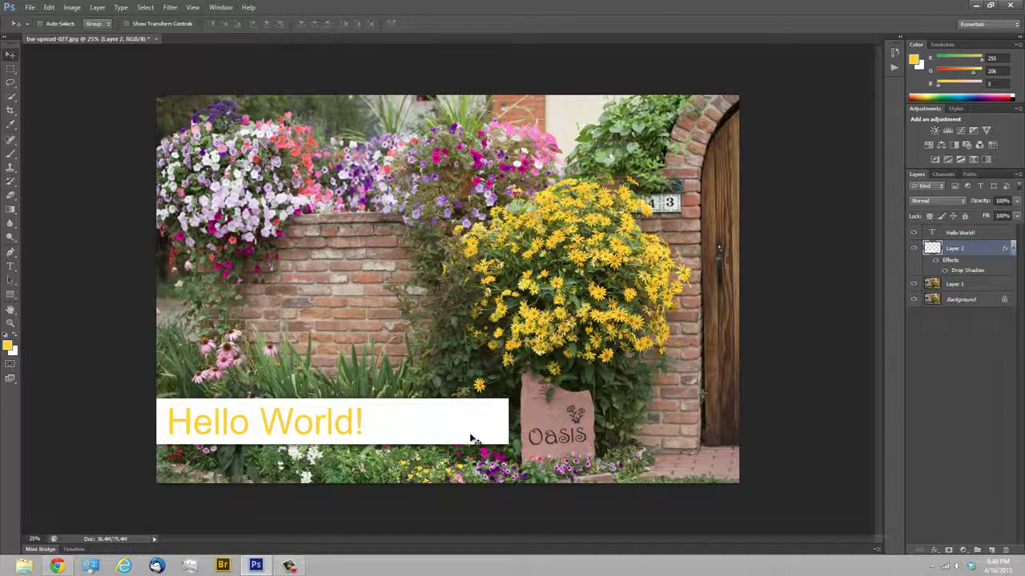
pyautogui.hotkey('ctrl', 't')
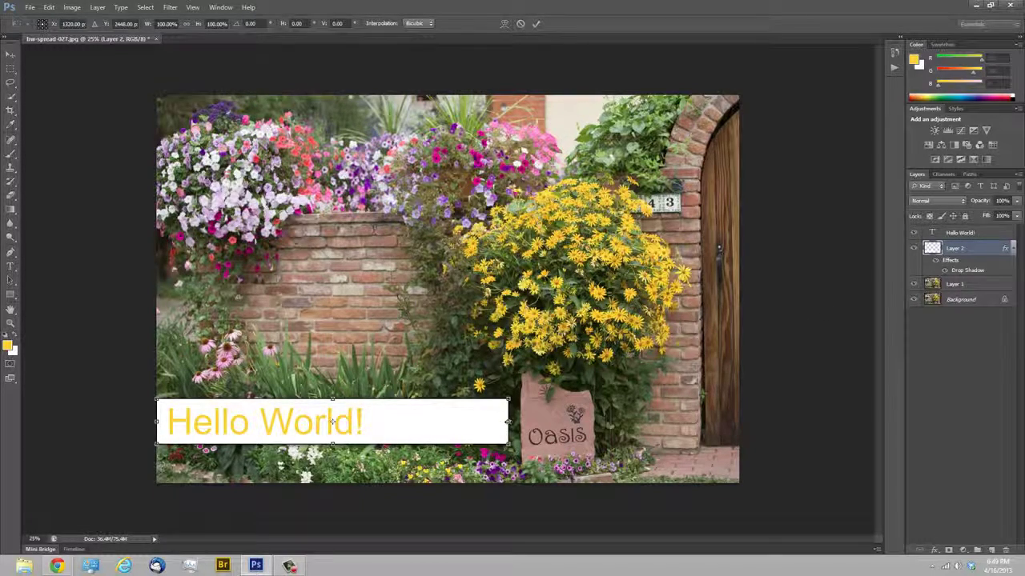
pyautogui.moveTo(508, 421); pyautogui.dragTo(374, 422)
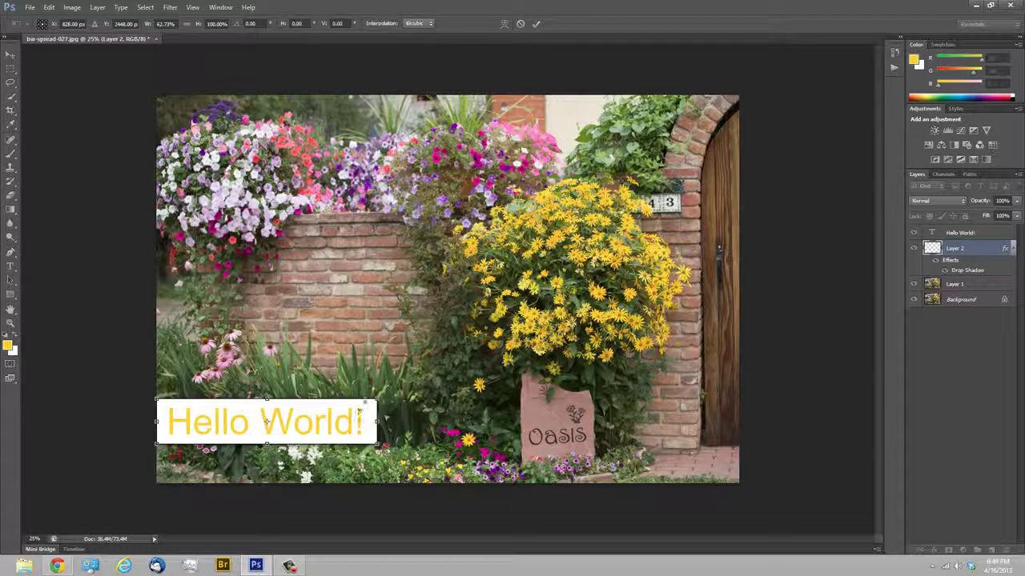
pyautogui.moveTo(358, 422); pyautogui.dragTo(382, 416)
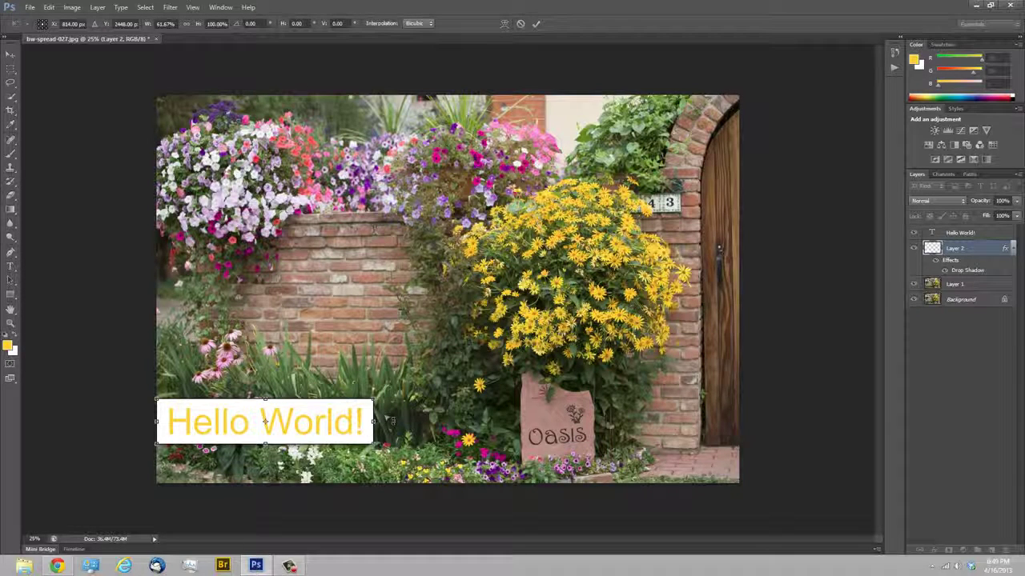
pyautogui.press('Return')
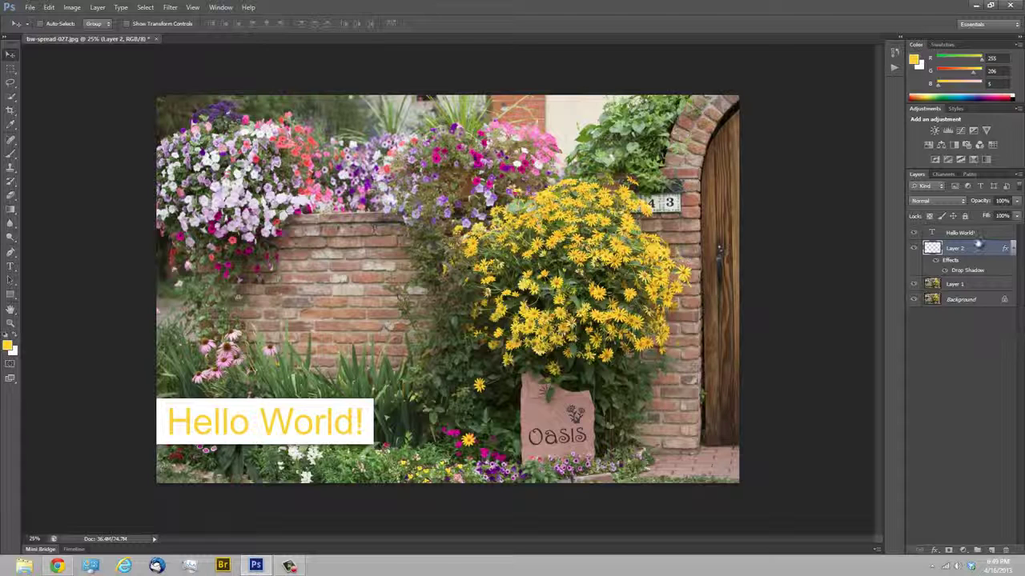
# Review the layer stack by selecting the Hello World! text layer, Layer 2, Layer 1 and Background in turn.
pyautogui.click(979, 232)
pyautogui.click(978, 248)
pyautogui.click(975, 285)
pyautogui.click(973, 304)
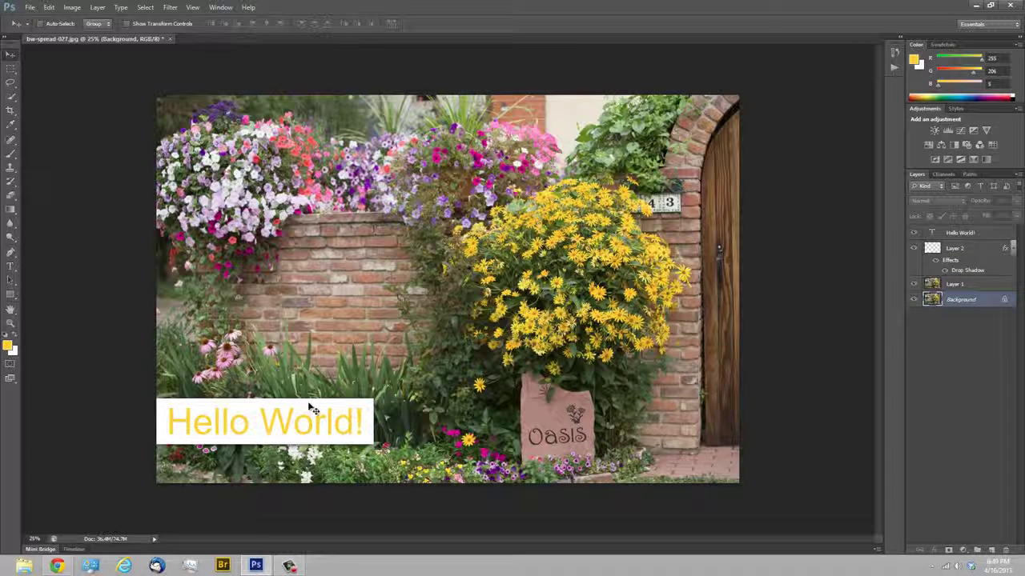
# Try JPEG as the save format, but save the layered image as bw-spread-027.psd in Test Images with Layers and Maximize Compatibility enabled.
pyautogui.click(31, 8)
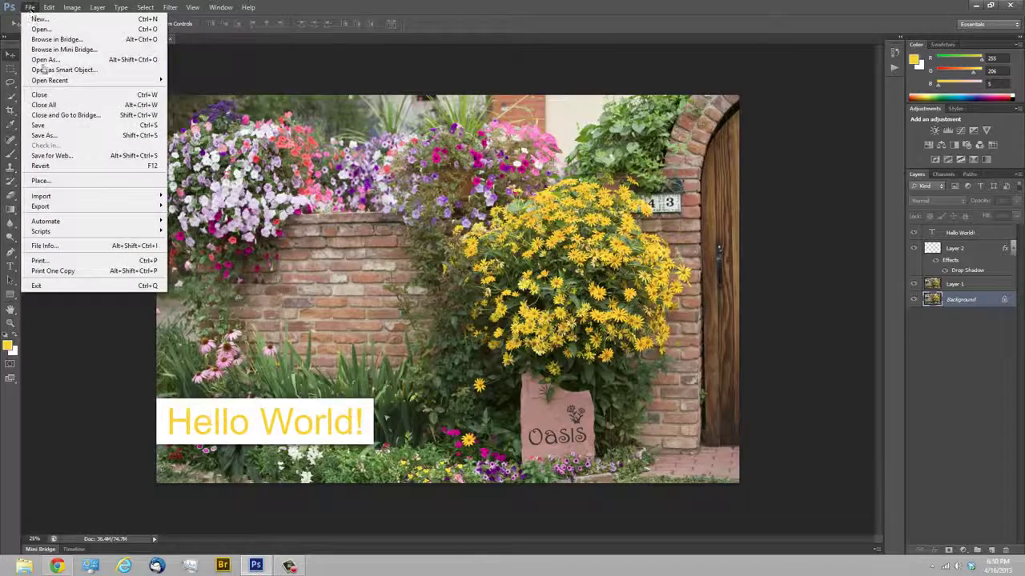
pyautogui.click(37, 124)
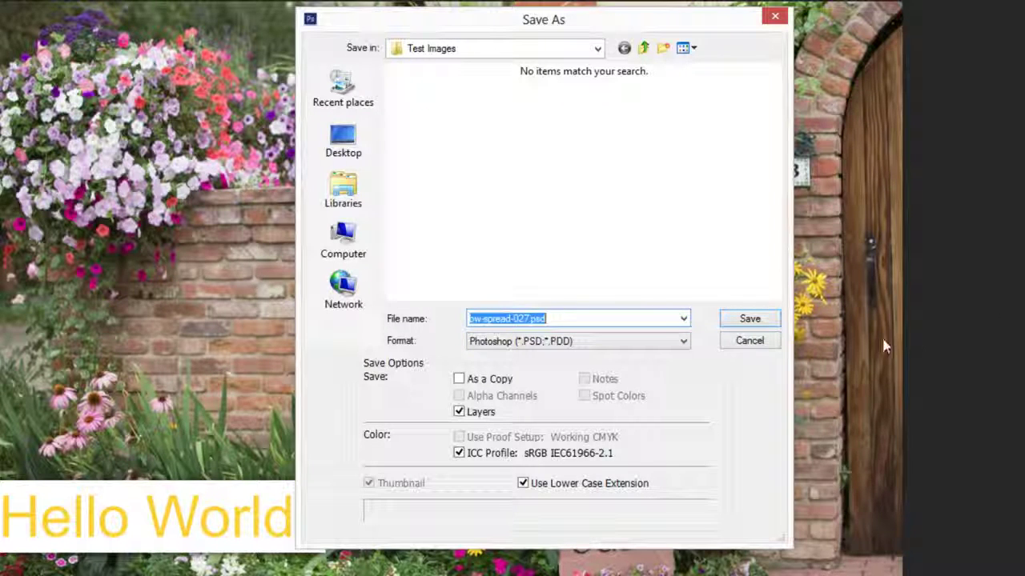
pyautogui.click(684, 342)
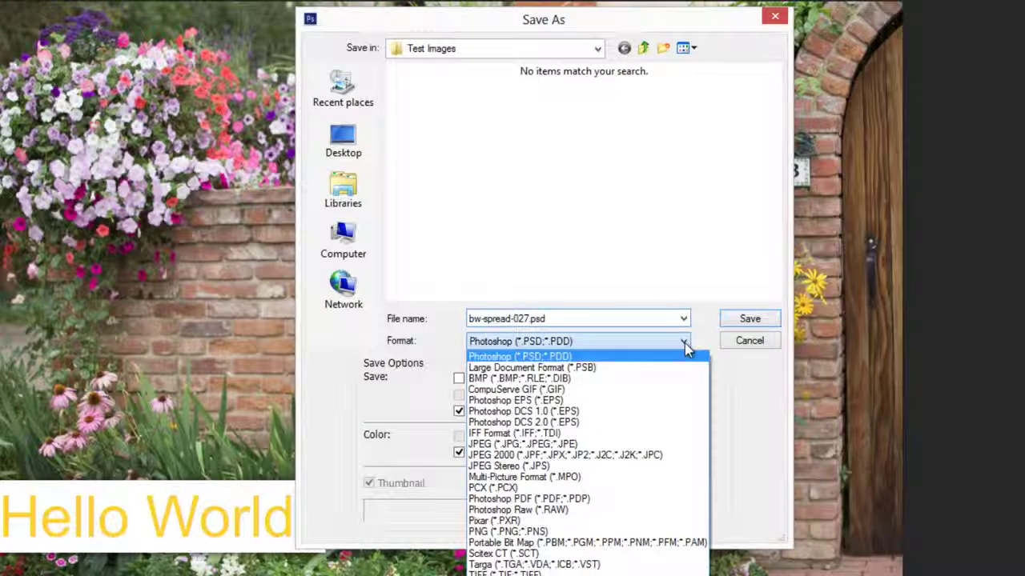
pyautogui.click(588, 445)
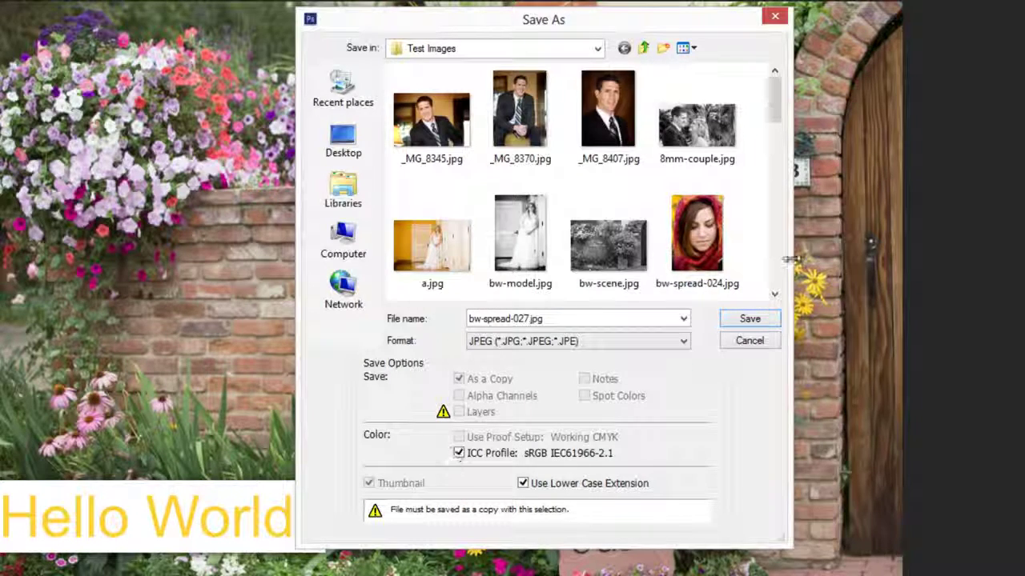
pyautogui.click(684, 319)
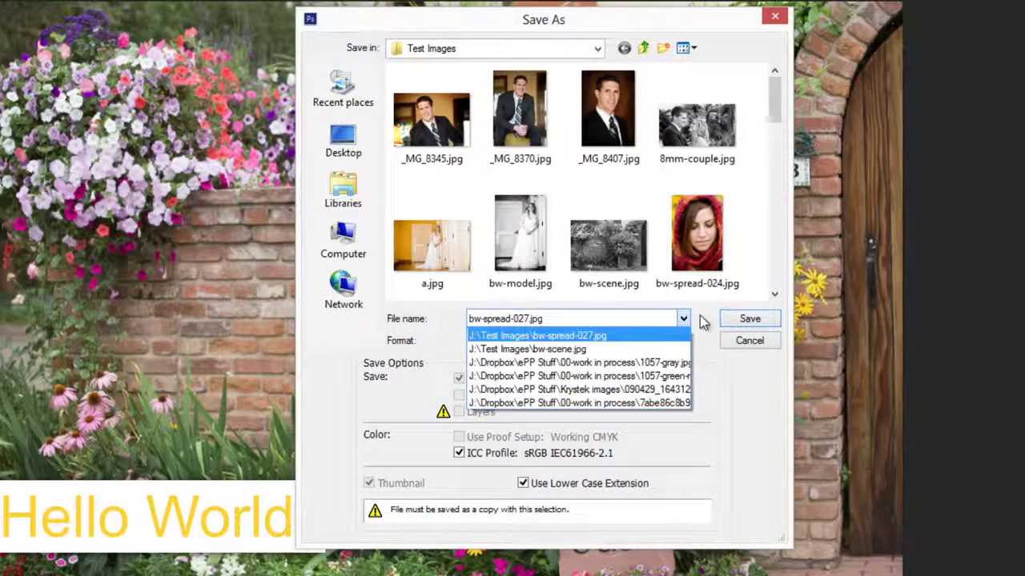
pyautogui.click(683, 341)
pyautogui.click(683, 341)
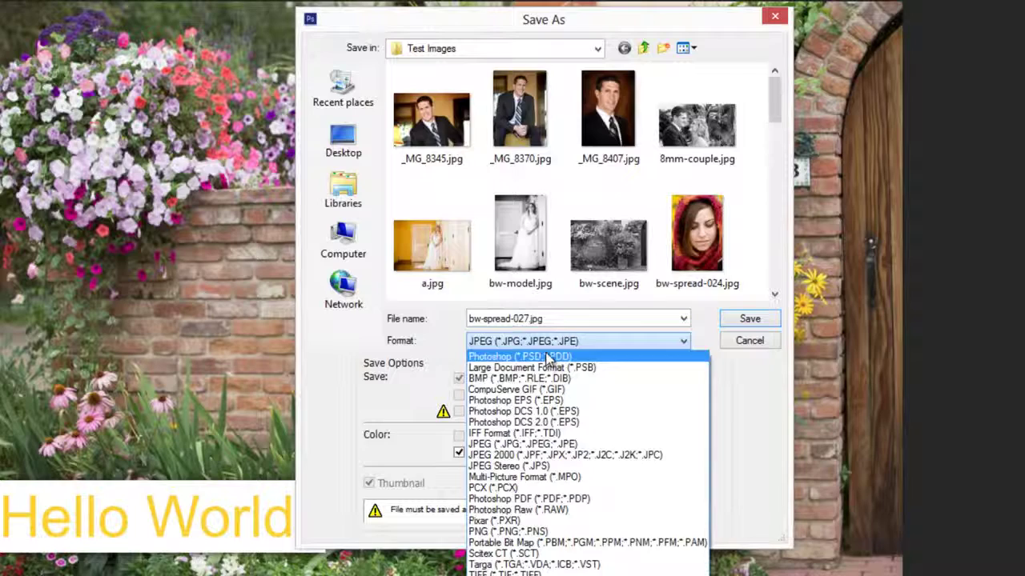
pyautogui.click(548, 357)
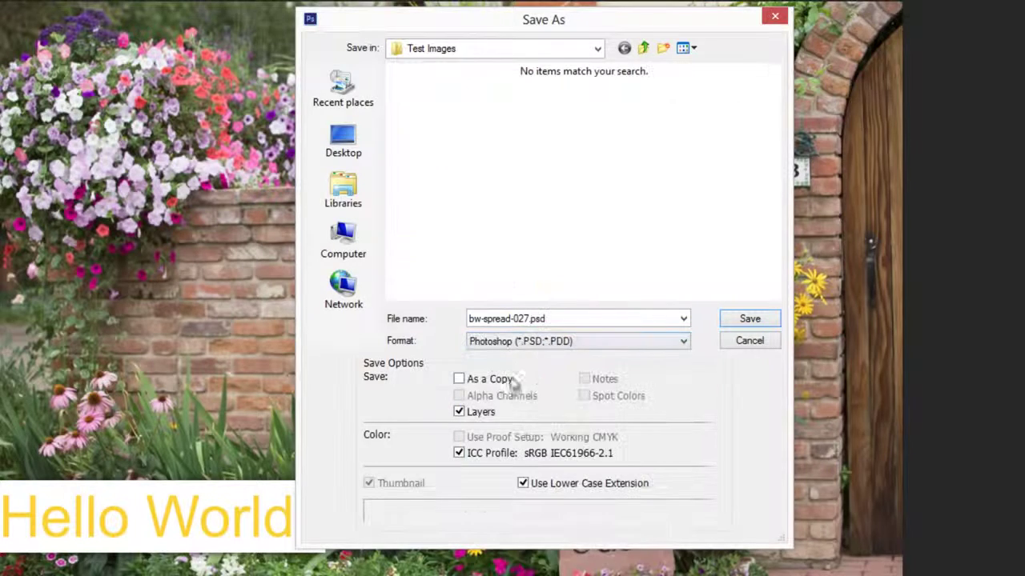
pyautogui.click(760, 321)
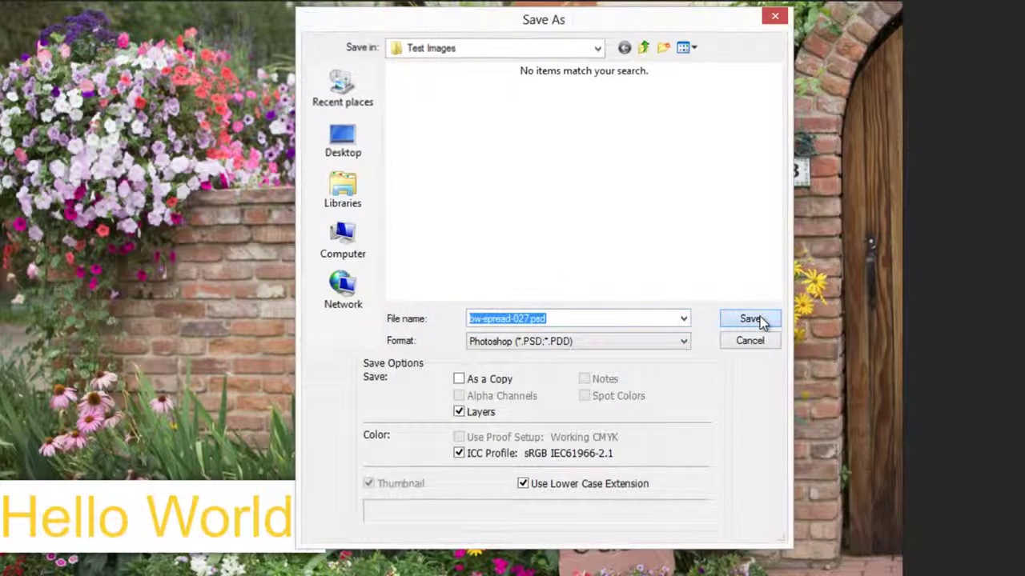
pyautogui.click(750, 319)
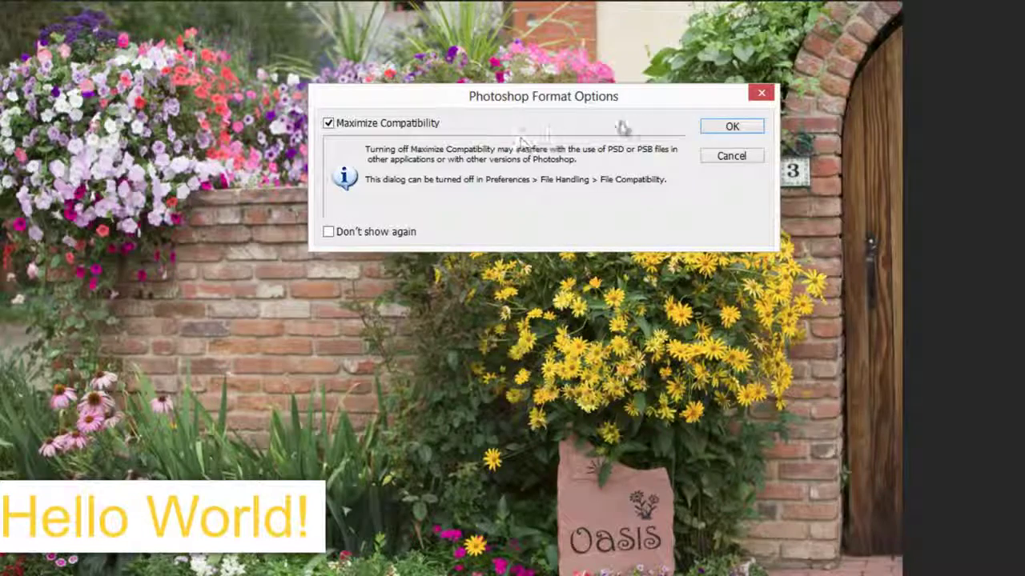
pyautogui.click(738, 140)
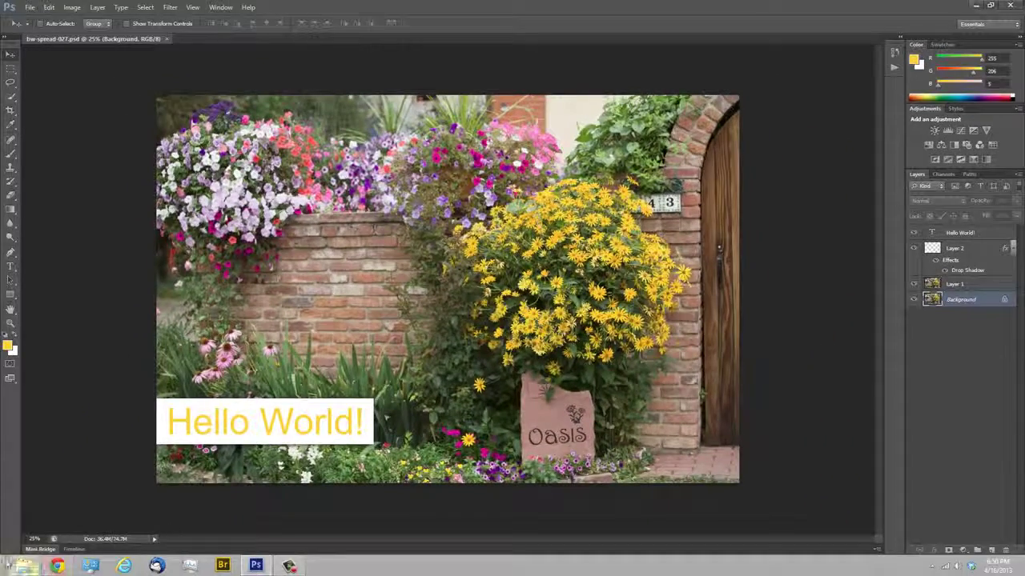
# Look up bw-spread-027.psd in the Test Images folder on DATA (J:) in File Explorer, and return to Photoshop.
pyautogui.click(24, 566)
pyautogui.click(80, 480)
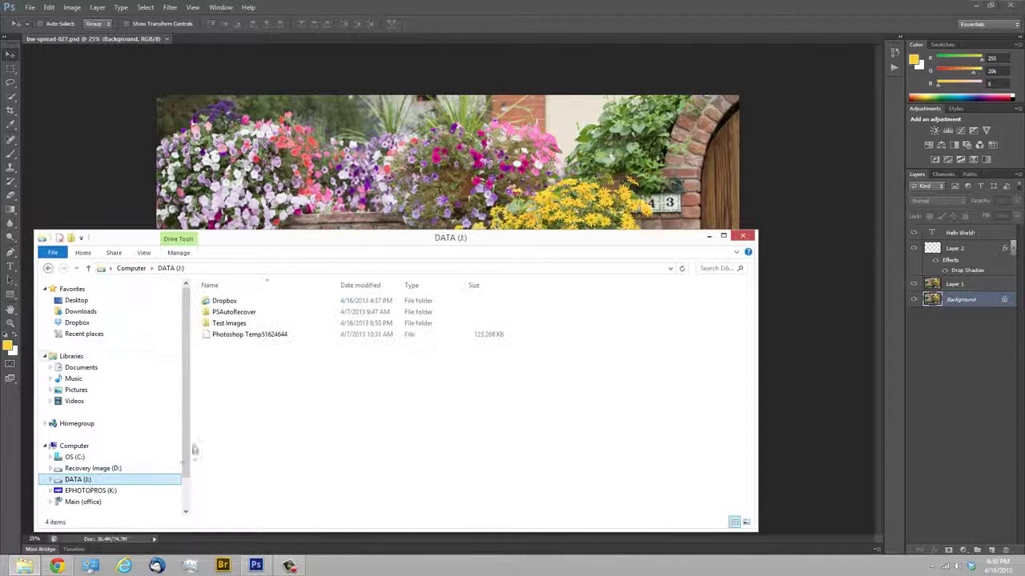
pyautogui.doubleClick(229, 325)
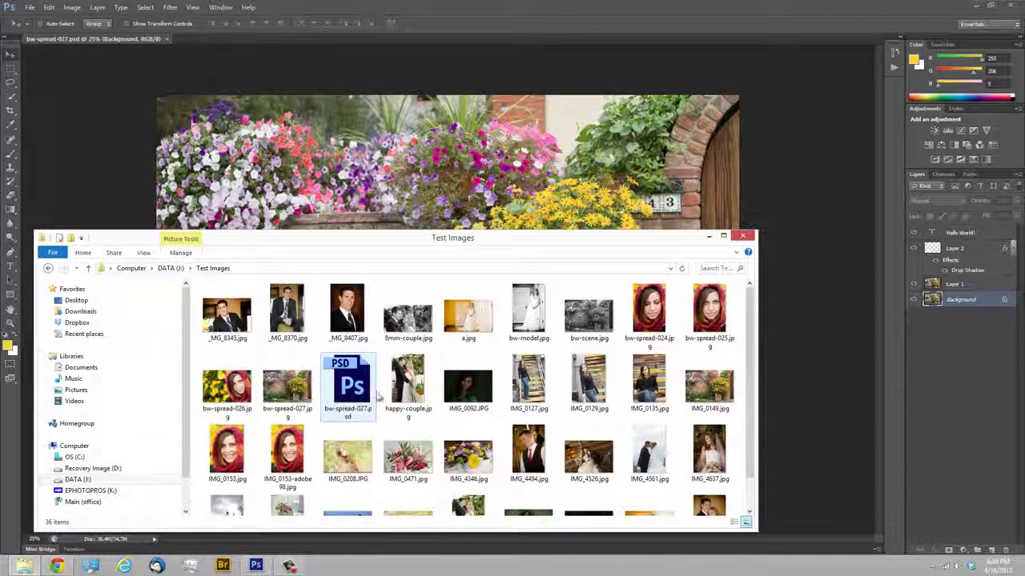
pyautogui.click(348, 389)
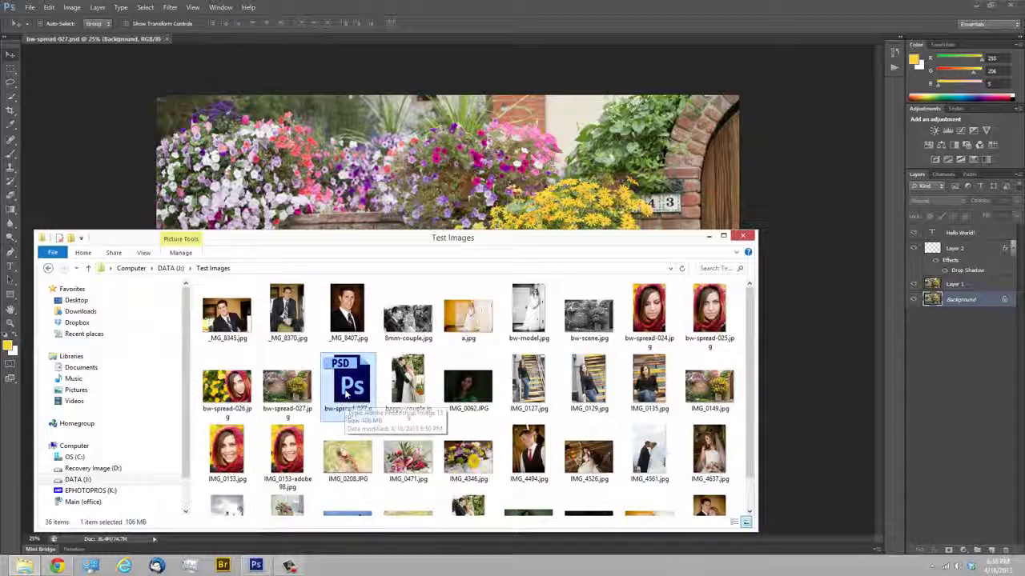
pyautogui.click(288, 184)
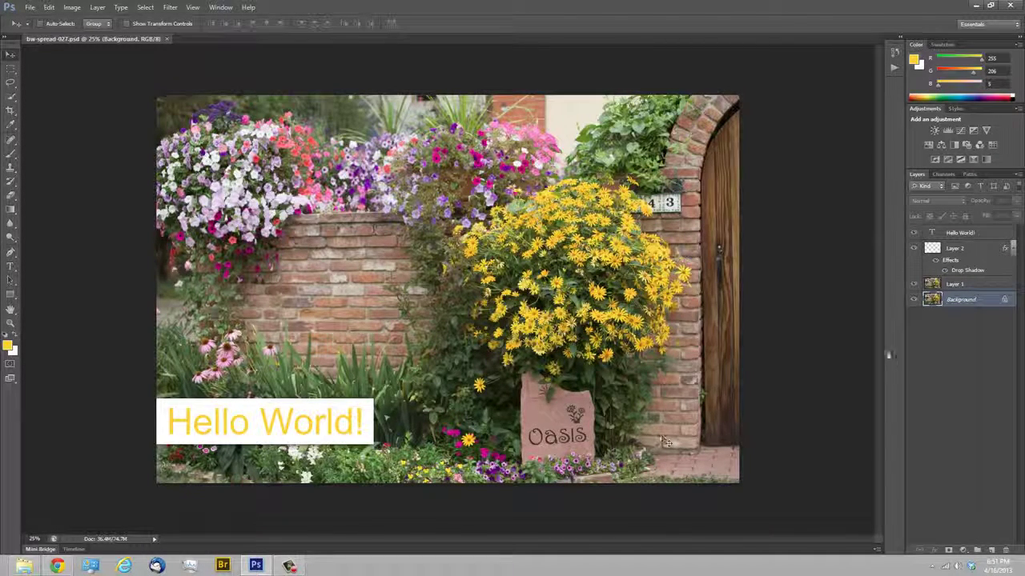
# Save a JPEG copy of the image as bw-spread-027-b.jpg in Test Images, declining to overwrite the original bw-spread-027.jpg.
pyautogui.click(30, 7)
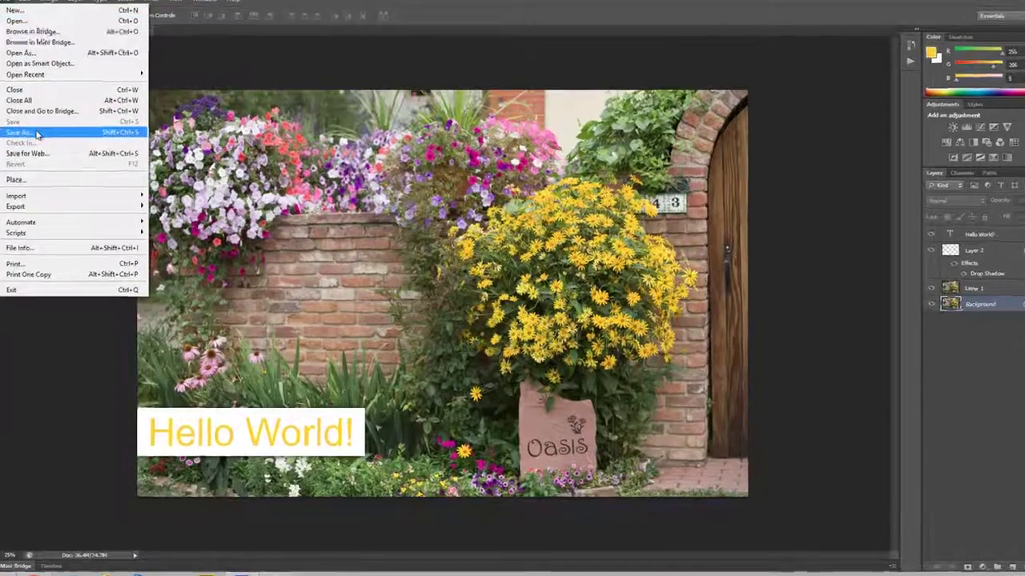
pyautogui.click(60, 137)
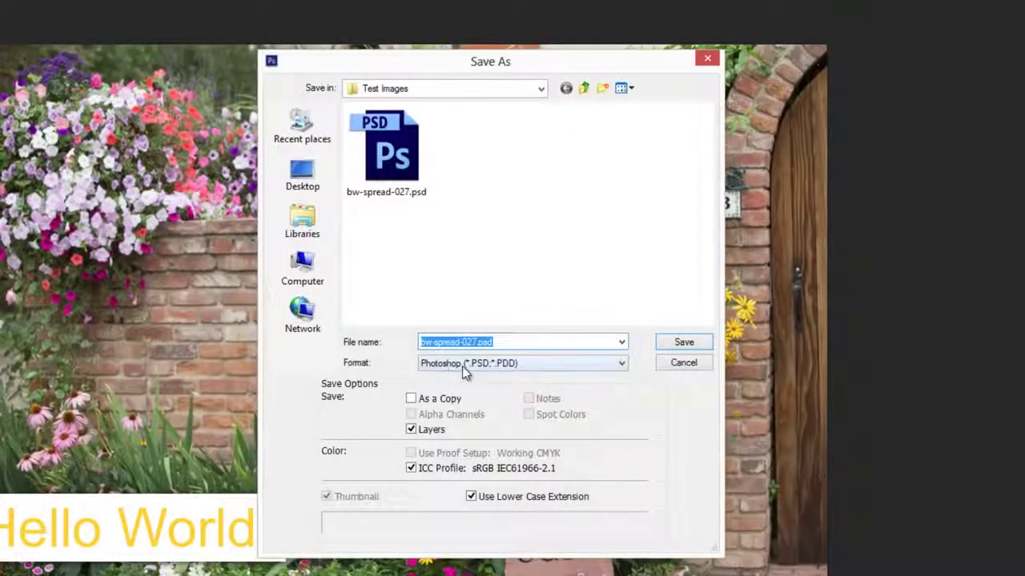
pyautogui.click(462, 370)
pyautogui.click(468, 468)
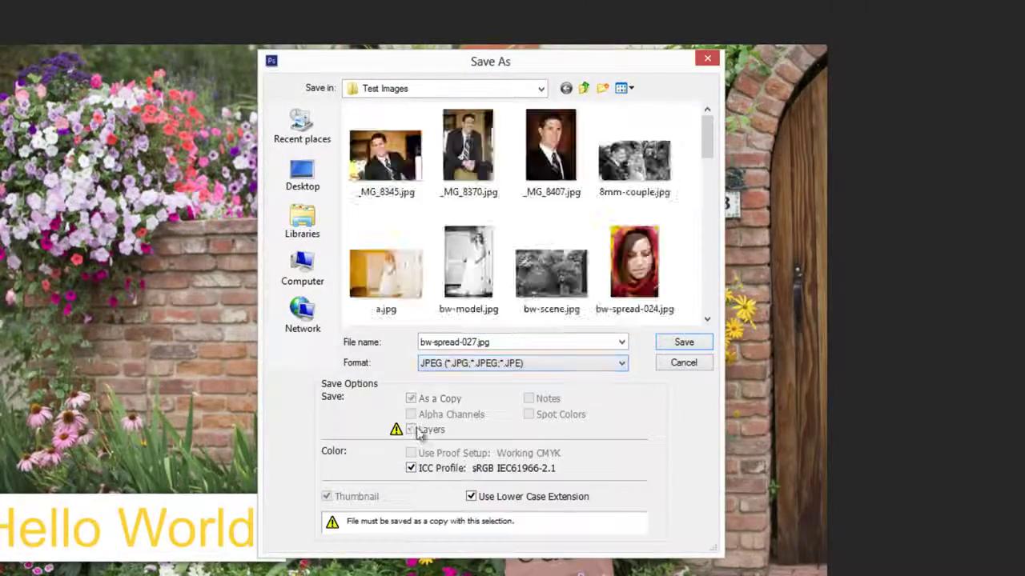
pyautogui.click(675, 344)
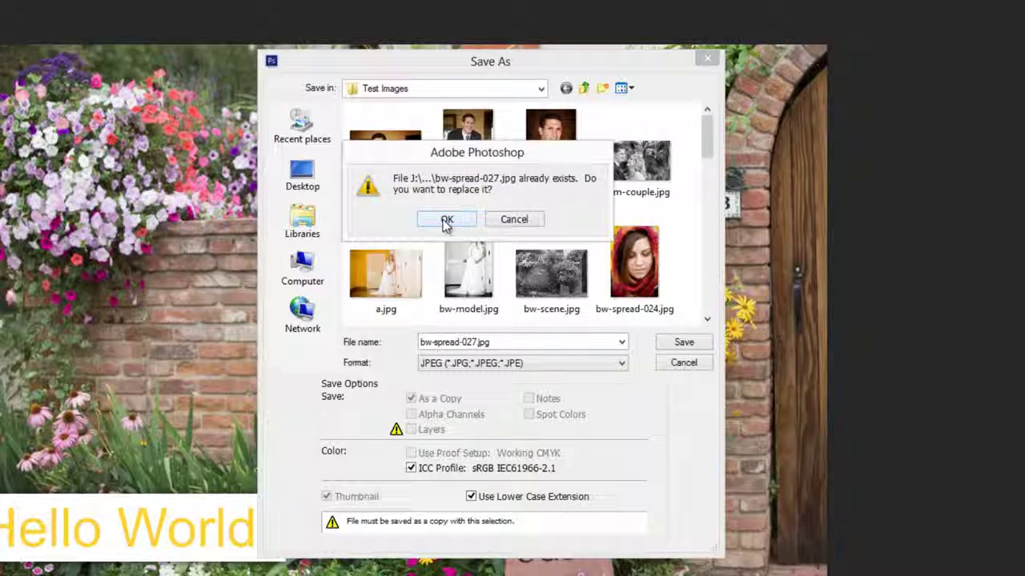
pyautogui.click(512, 219)
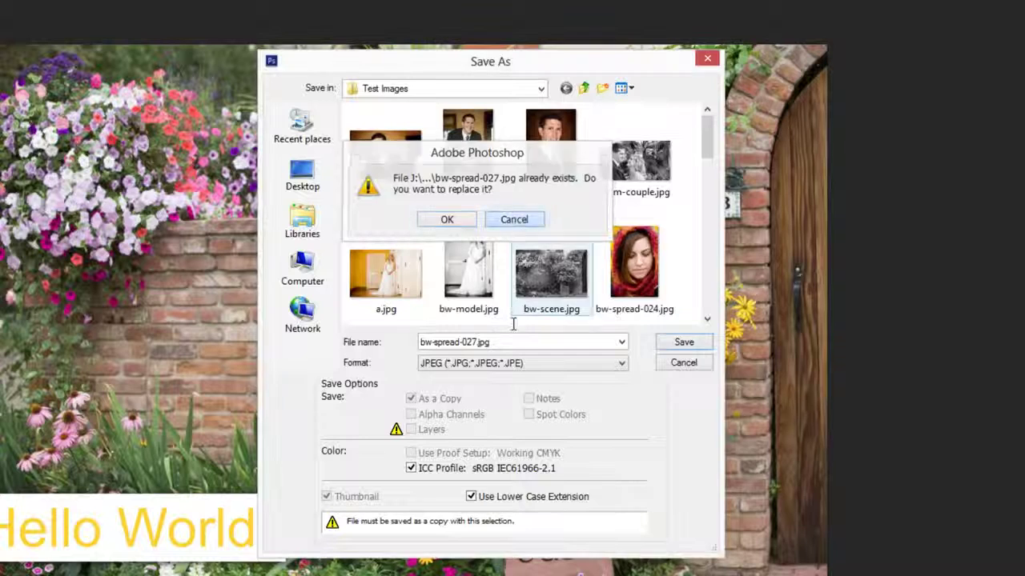
pyautogui.click(478, 342)
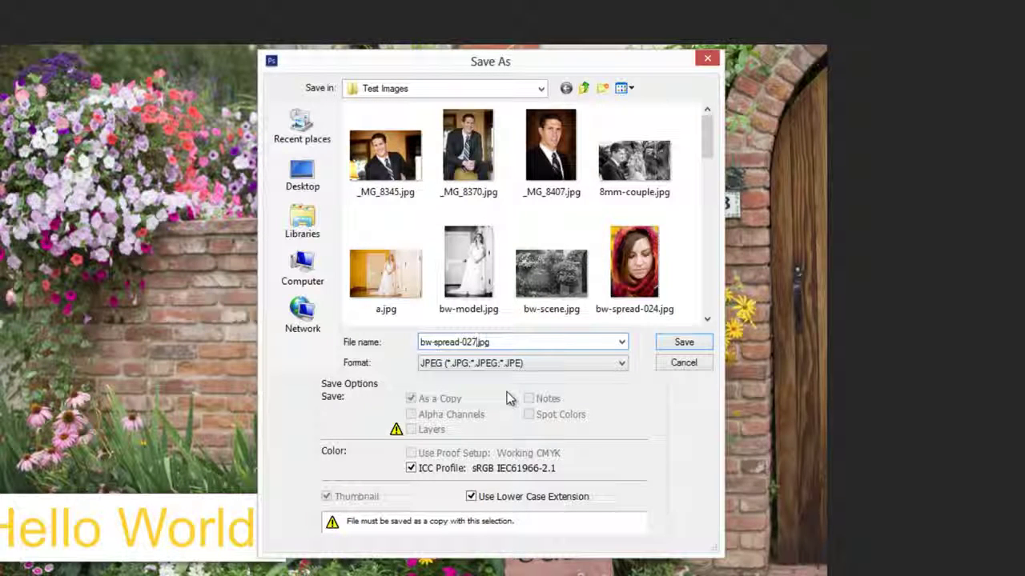
pyautogui.write('a')
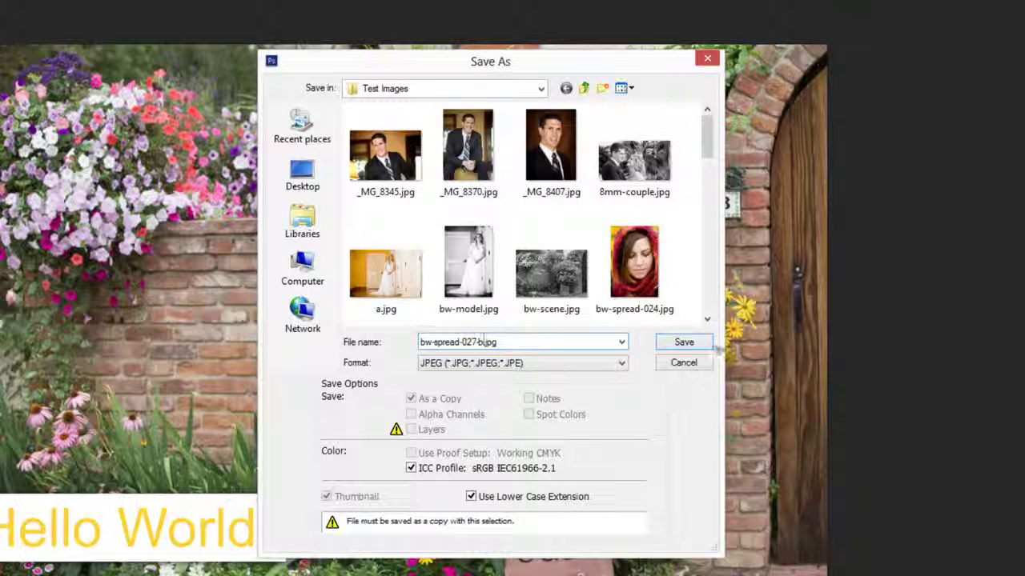
pyautogui.click(690, 343)
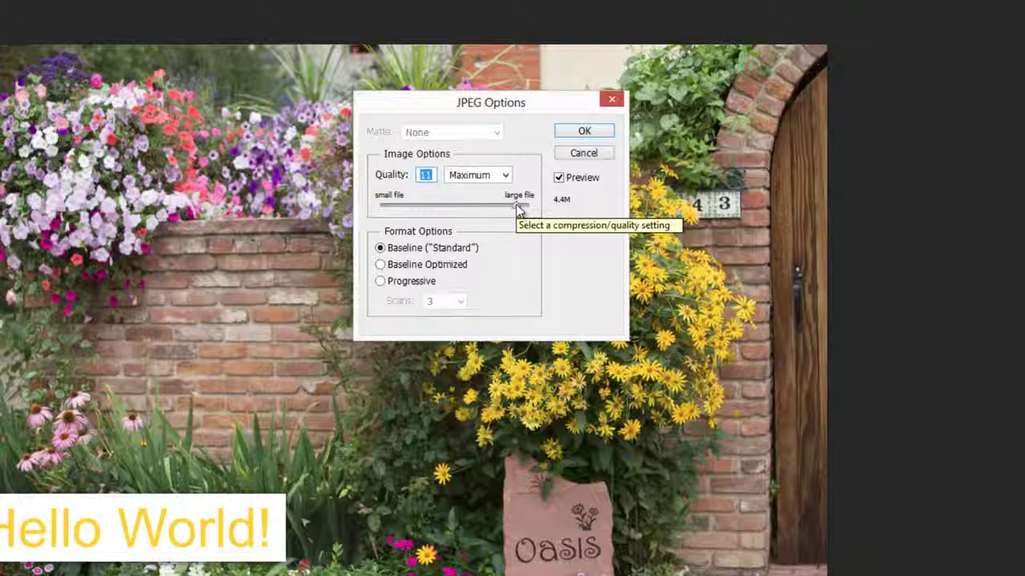
# Compare JPEG quality levels 10, 12 and 2, and export the copy at quality 10 with the Baseline ("Standard") format.
pyautogui.moveTo(517, 210)
pyautogui.mouseDown()
pyautogui.moveTo(401, 208)
pyautogui.moveTo(511, 217)
pyautogui.mouseUp()
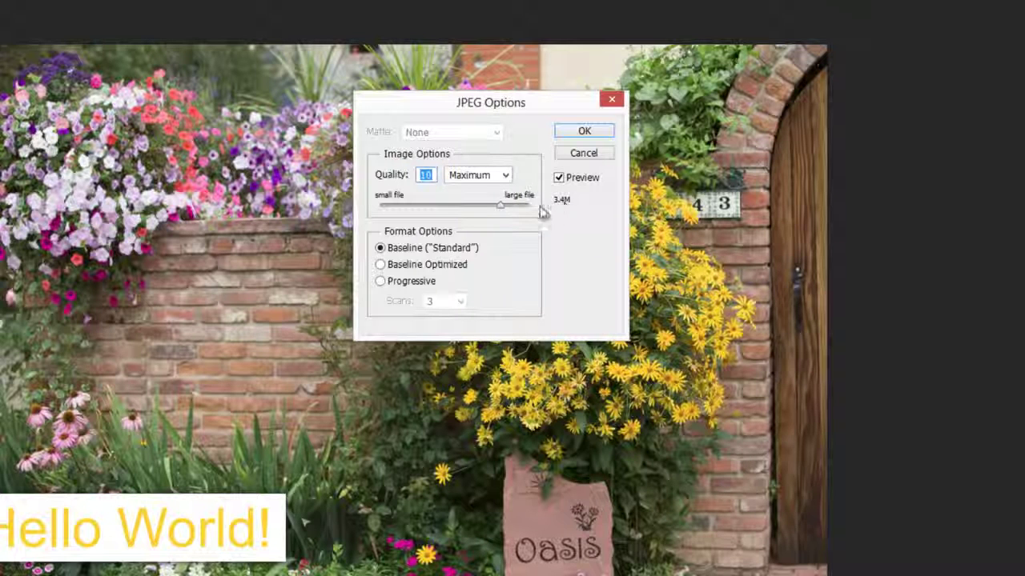
pyautogui.moveTo(501, 206); pyautogui.dragTo(530, 207)
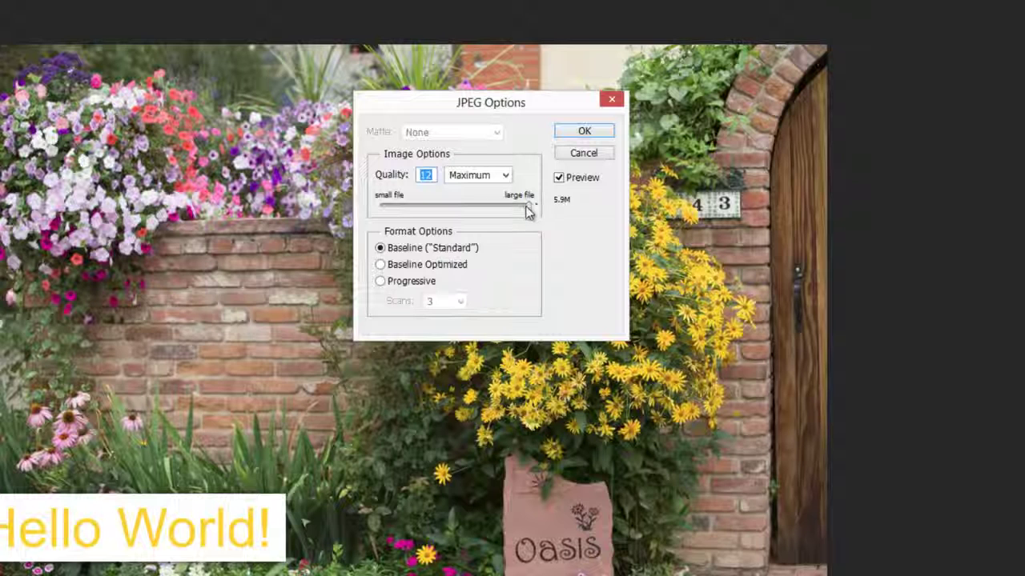
pyautogui.moveTo(527, 207); pyautogui.dragTo(401, 210)
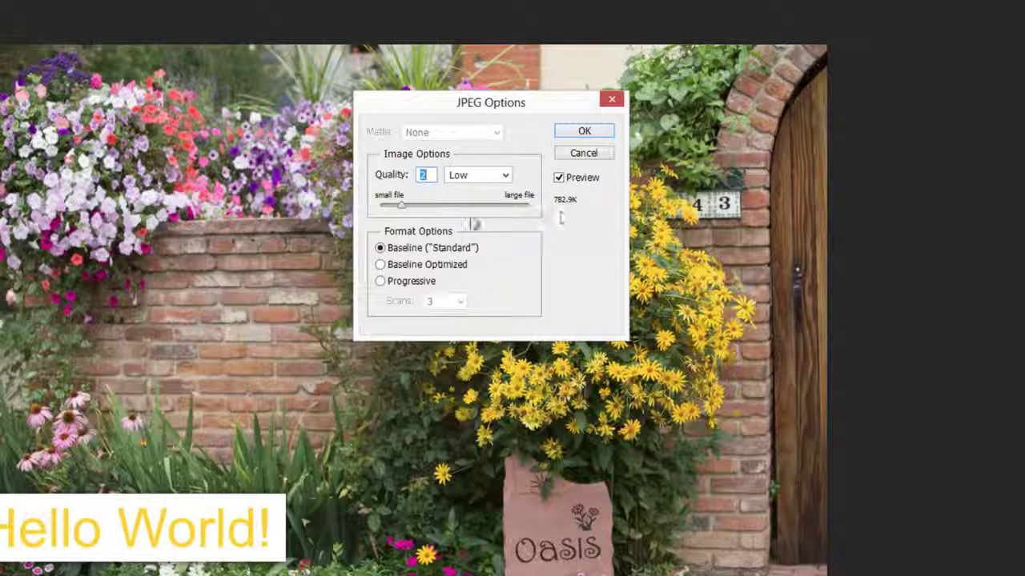
pyautogui.moveTo(407, 207); pyautogui.dragTo(501, 217)
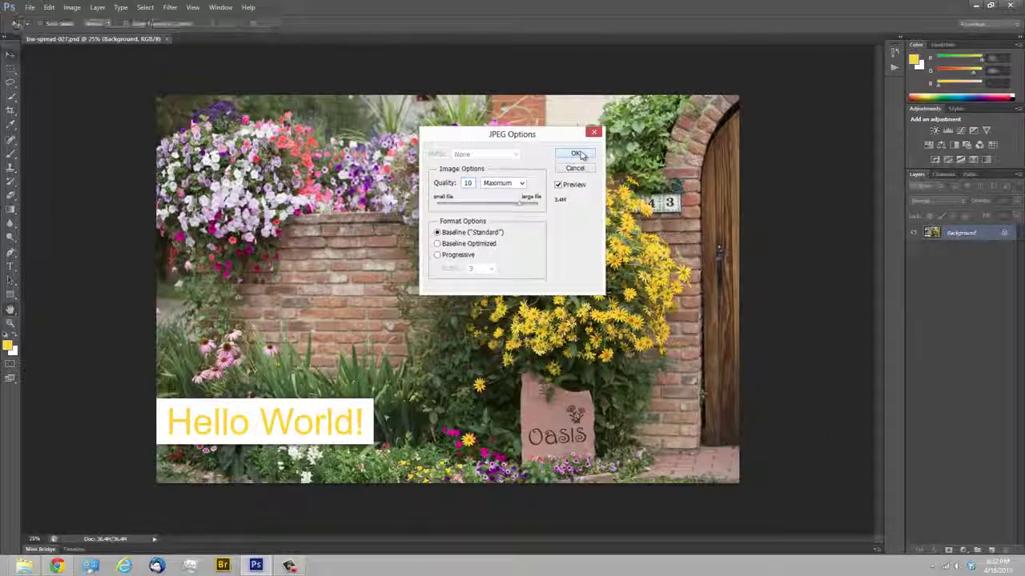
pyautogui.click(587, 147)
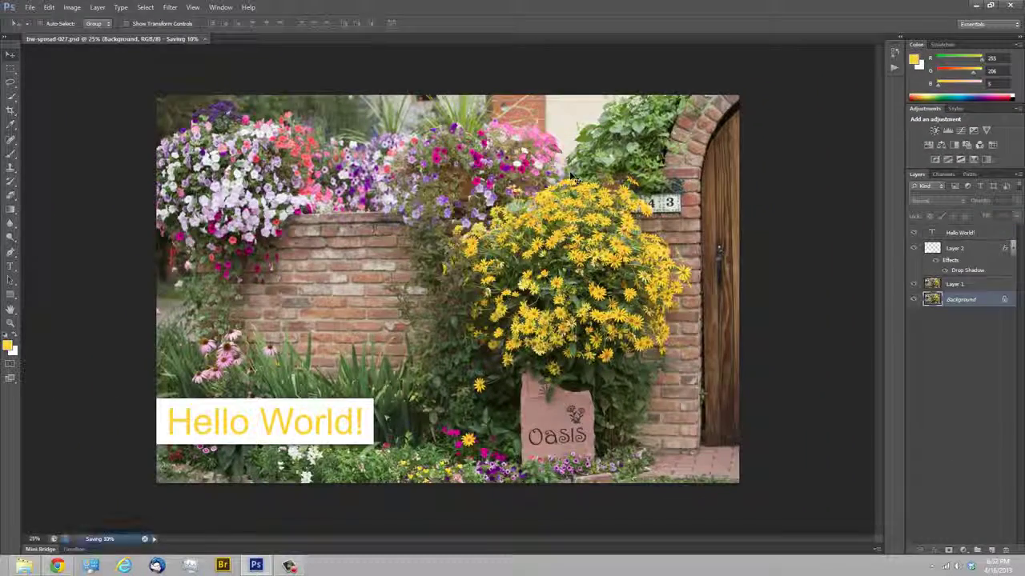